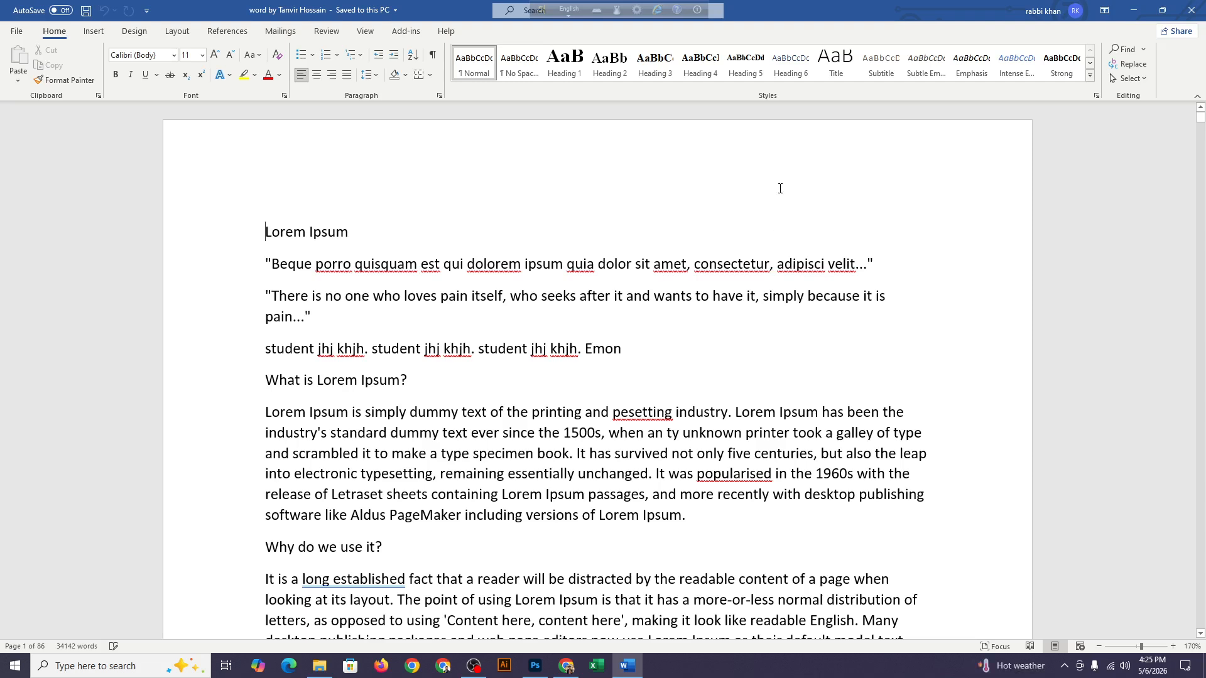
Search the document for the word "industry"
scroll(780, 188, "down", 3)
scroll(780, 189, "up", 2)
scroll(780, 189, "up", 1)
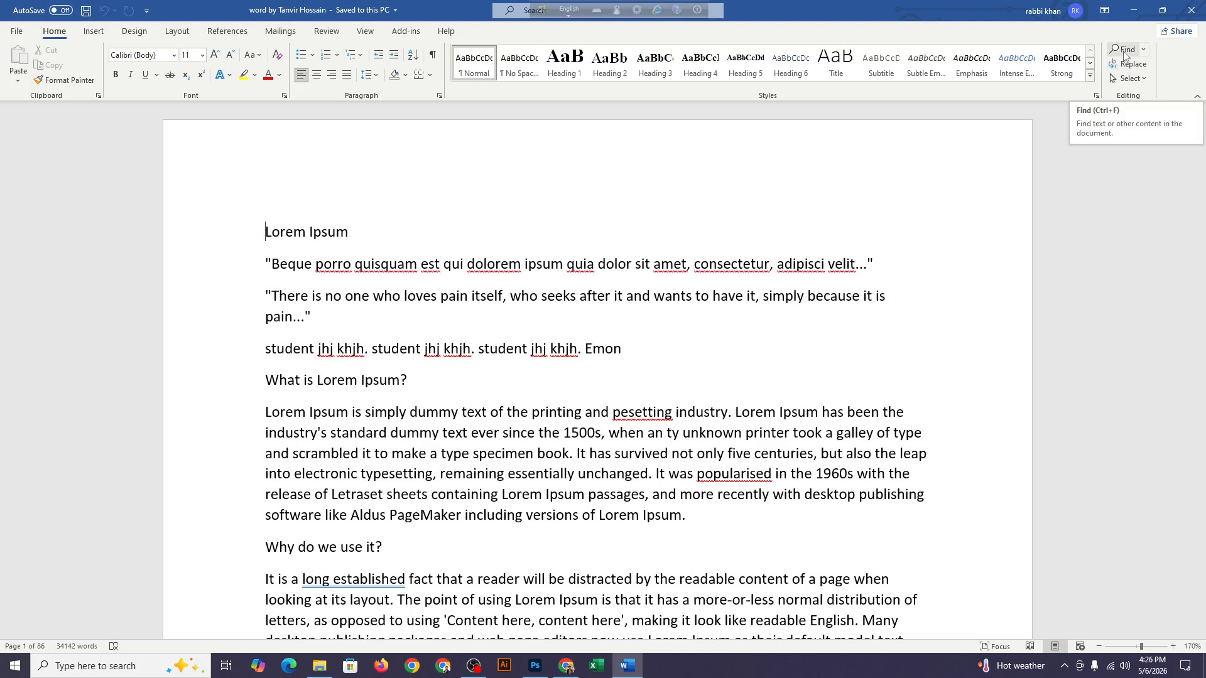
left_click(1125, 54)
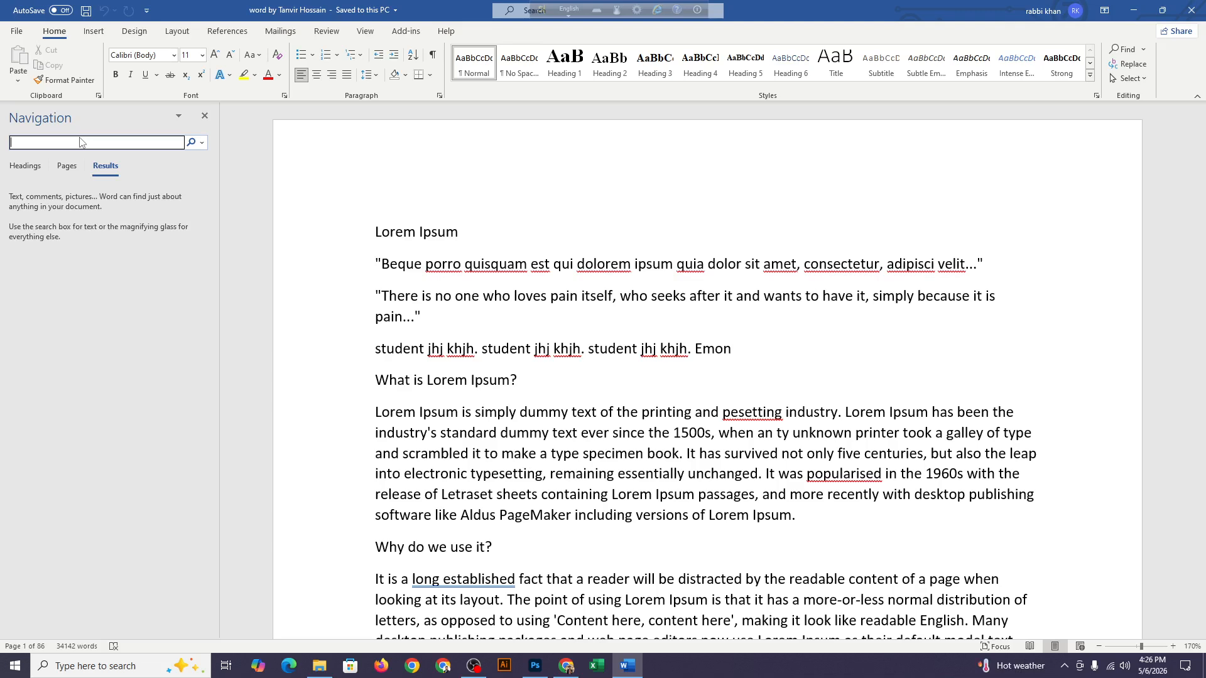
type("ind")
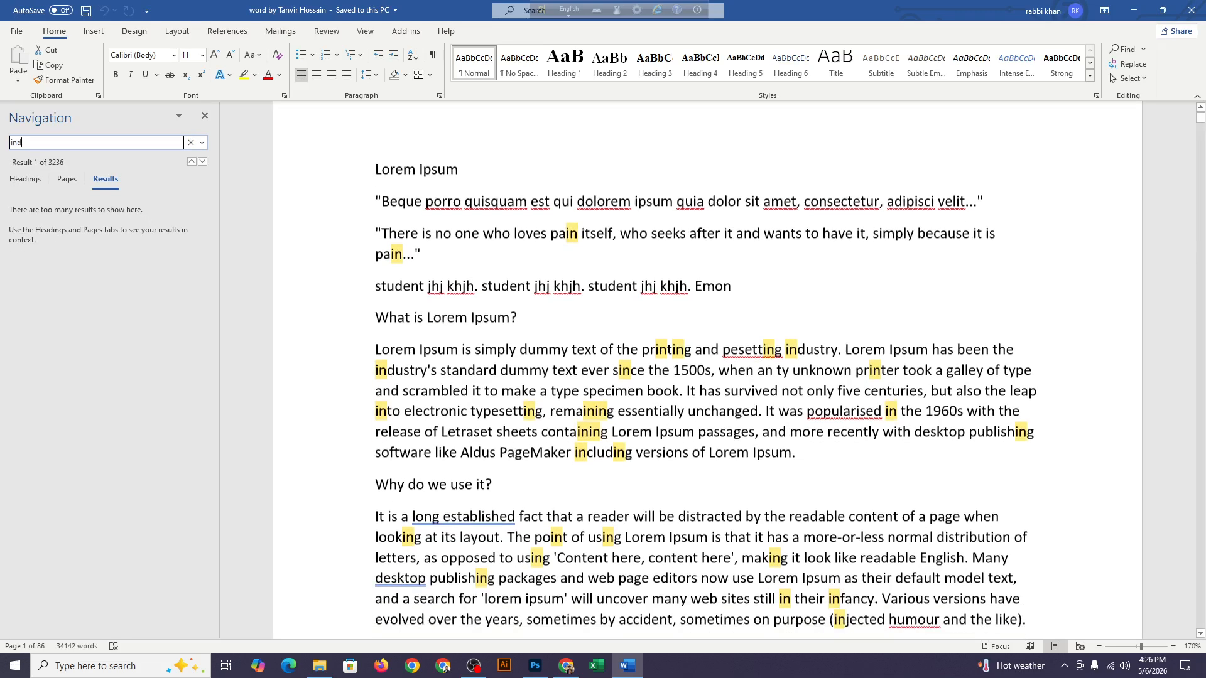
type("ustry")
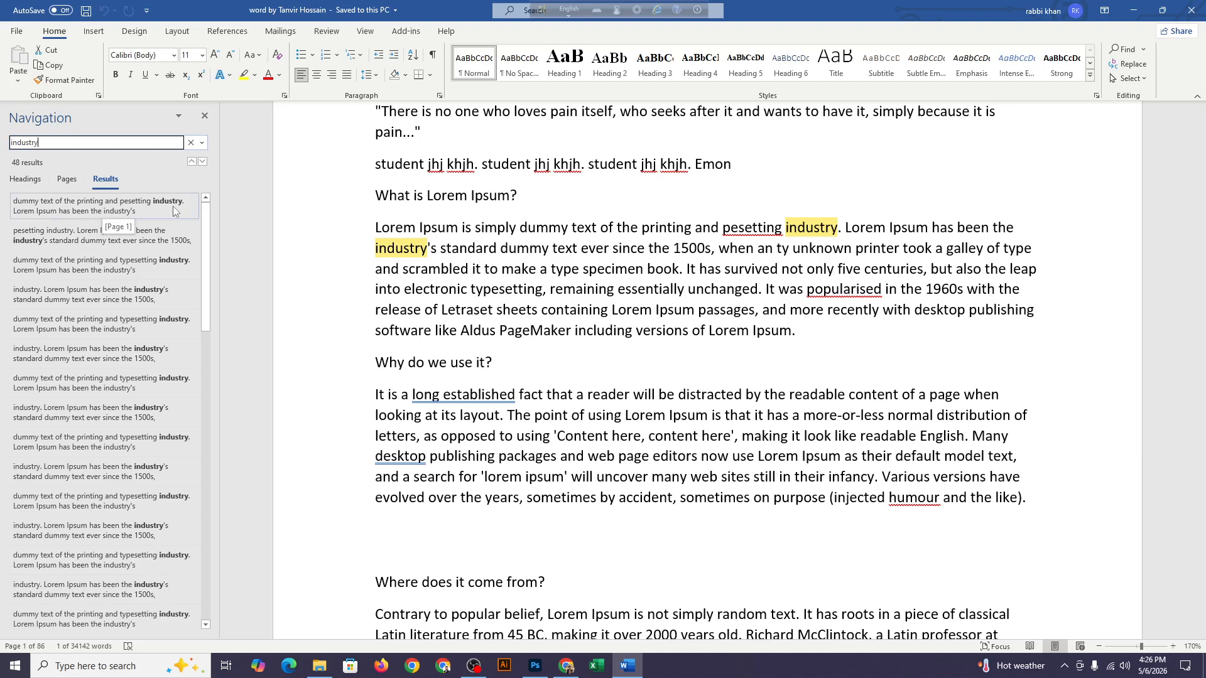
Review the "industry" matches by page thumbnail, by heading and as a list of text results
left_click(72, 186)
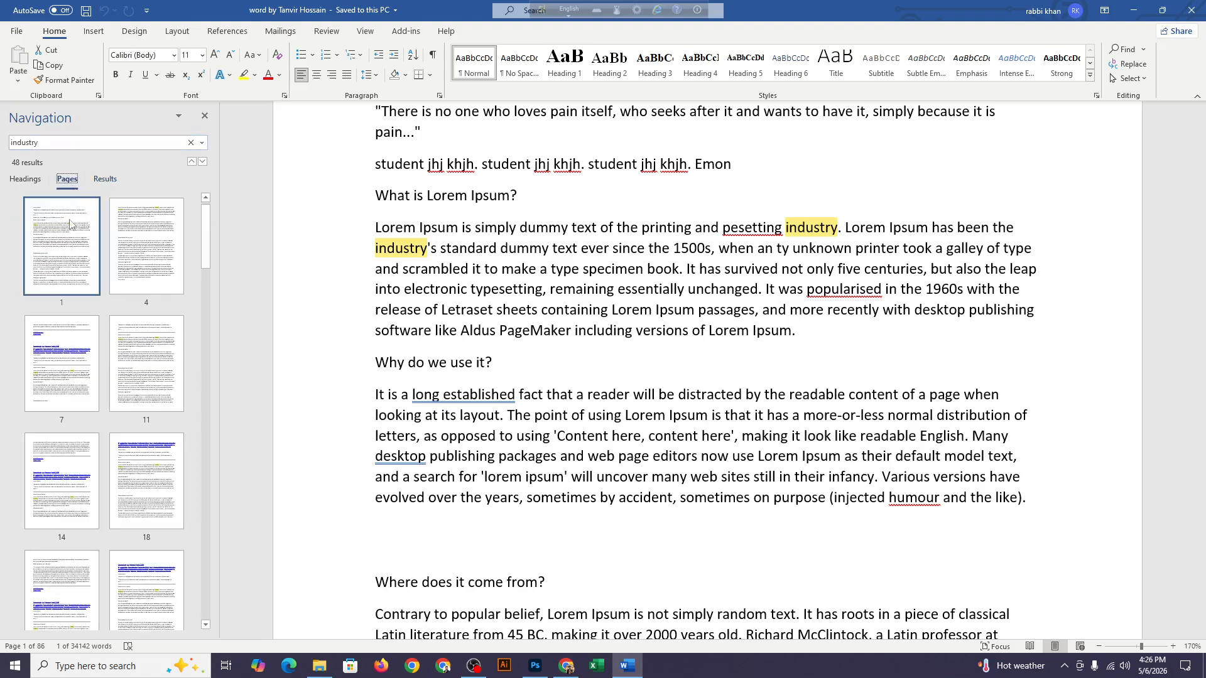
scroll(256, 325, "down", 3)
scroll(137, 322, "down", 10)
scroll(137, 321, "down", 3)
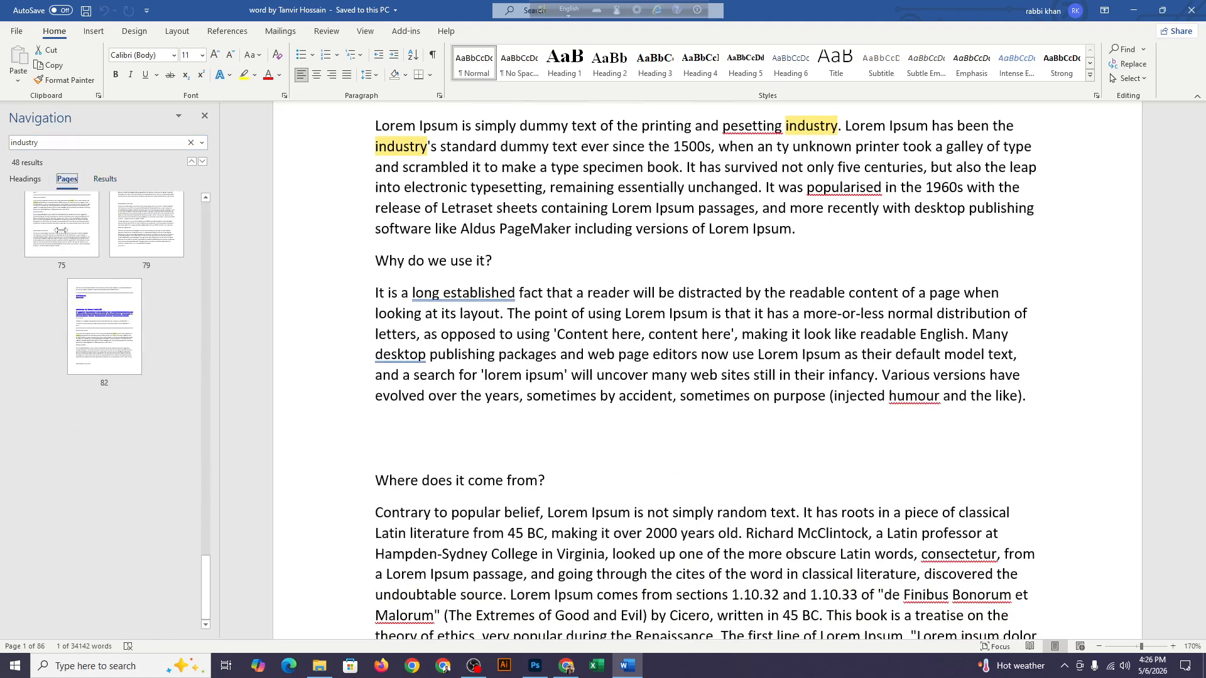
left_click(24, 180)
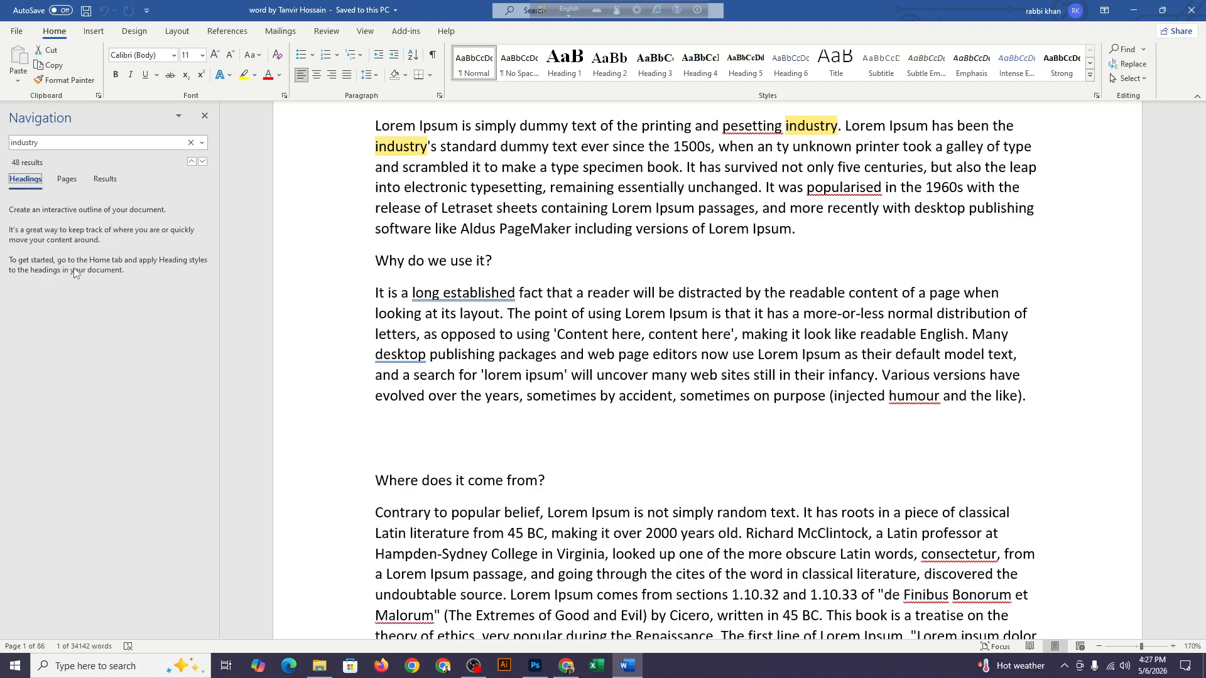
scroll(314, 261, "up", 5)
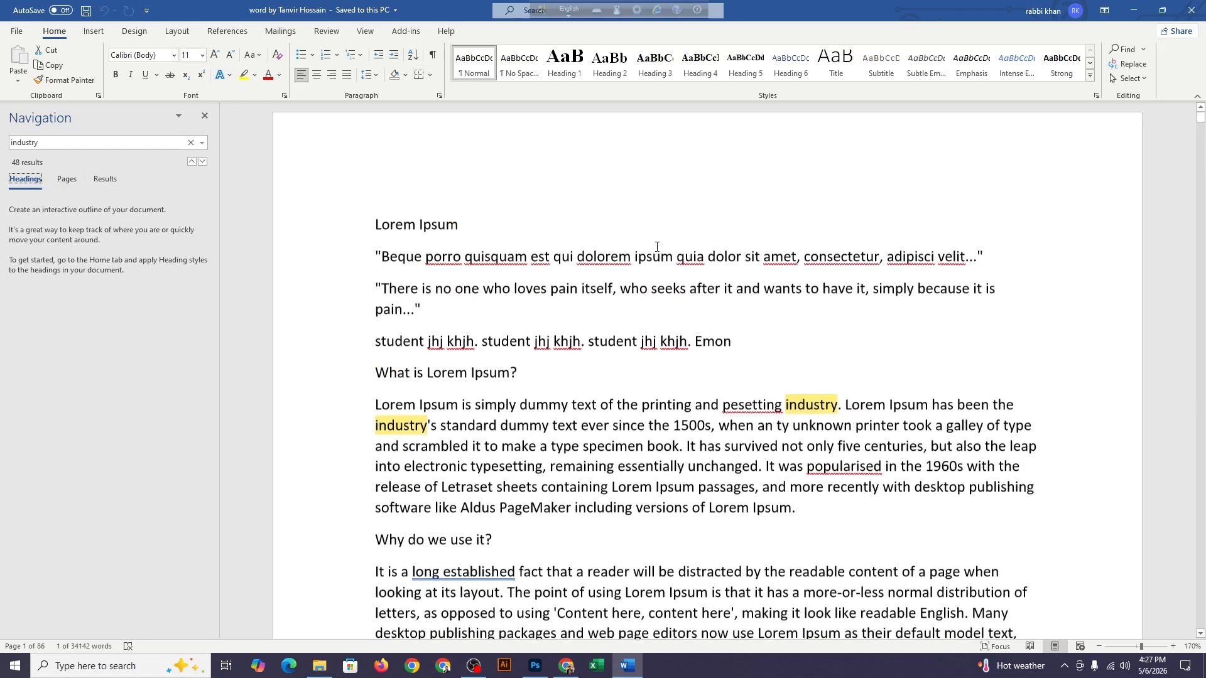
left_click(105, 179)
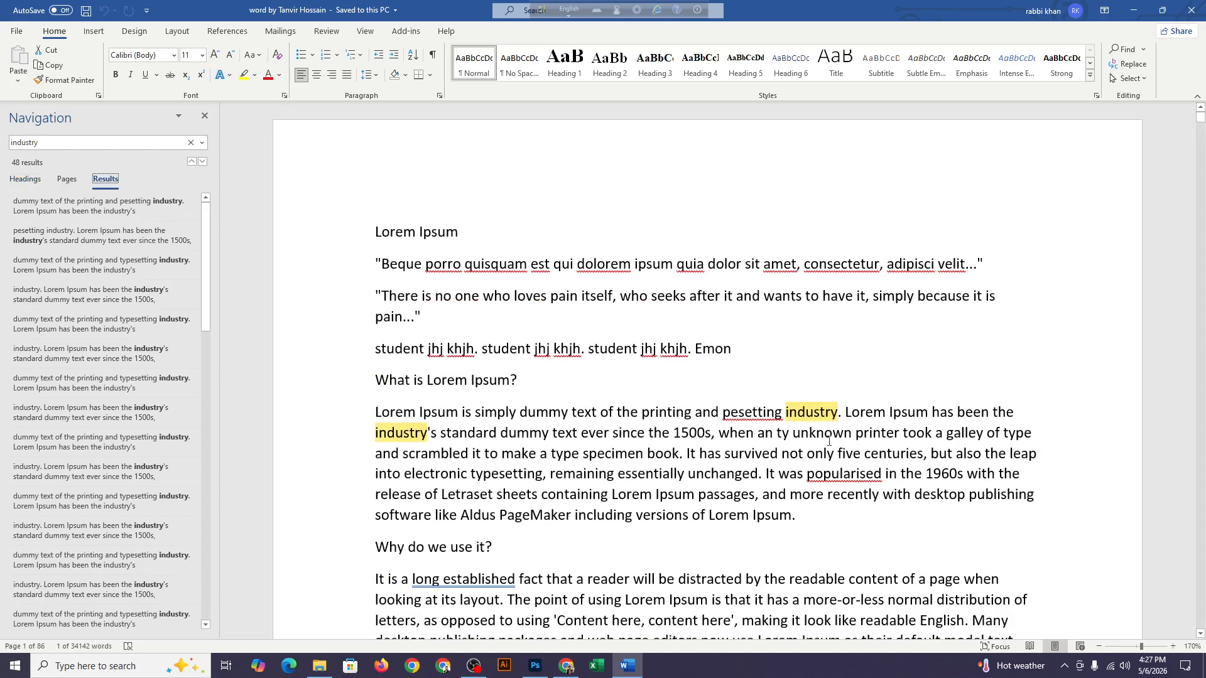
scroll(829, 441, "down", 1)
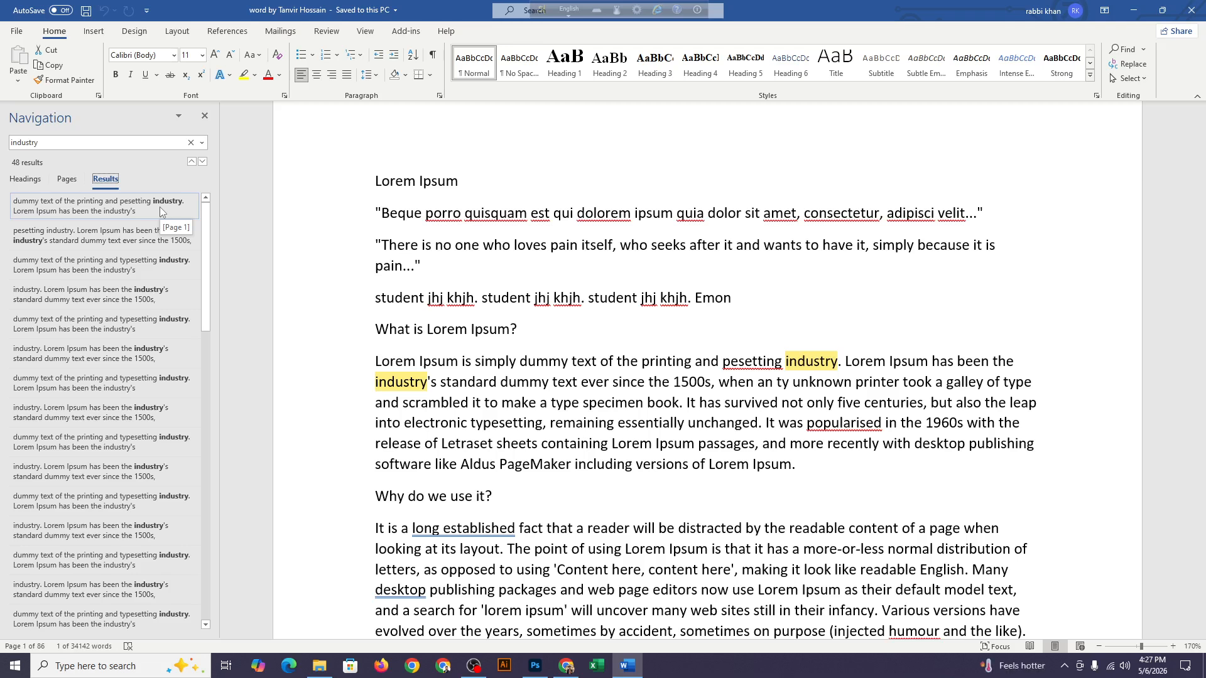
Clear the search, search the document for a person's full name instead, and close the search pane
left_click(189, 144)
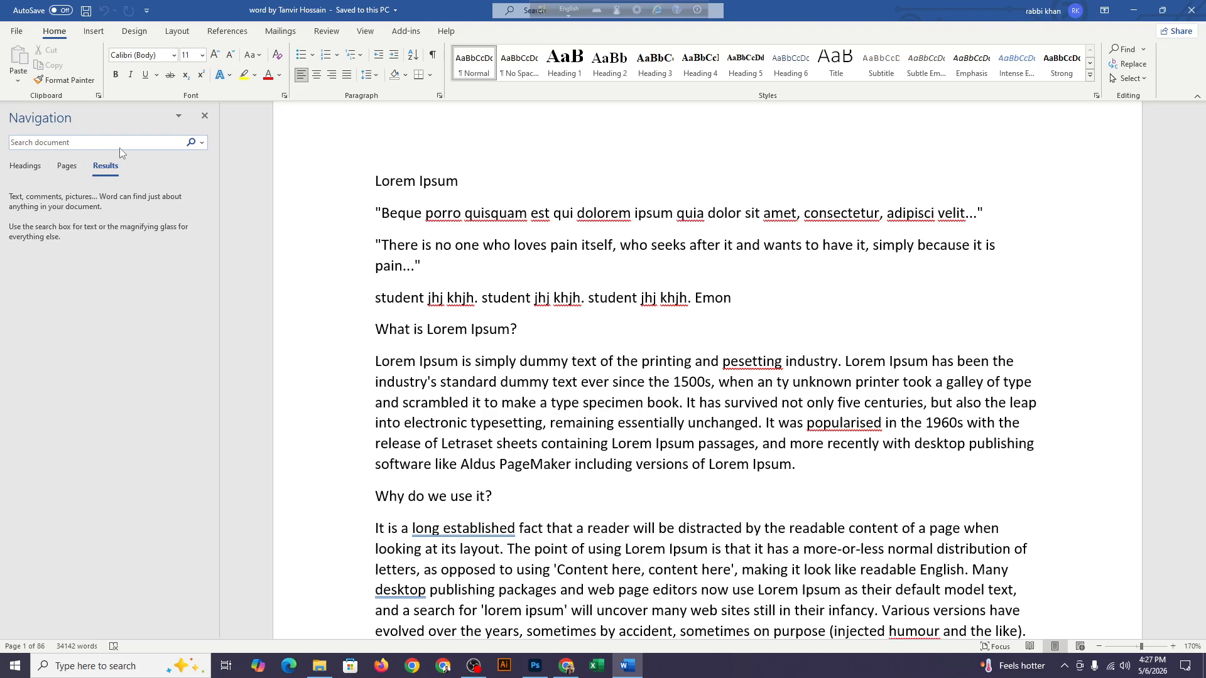
left_click(84, 145)
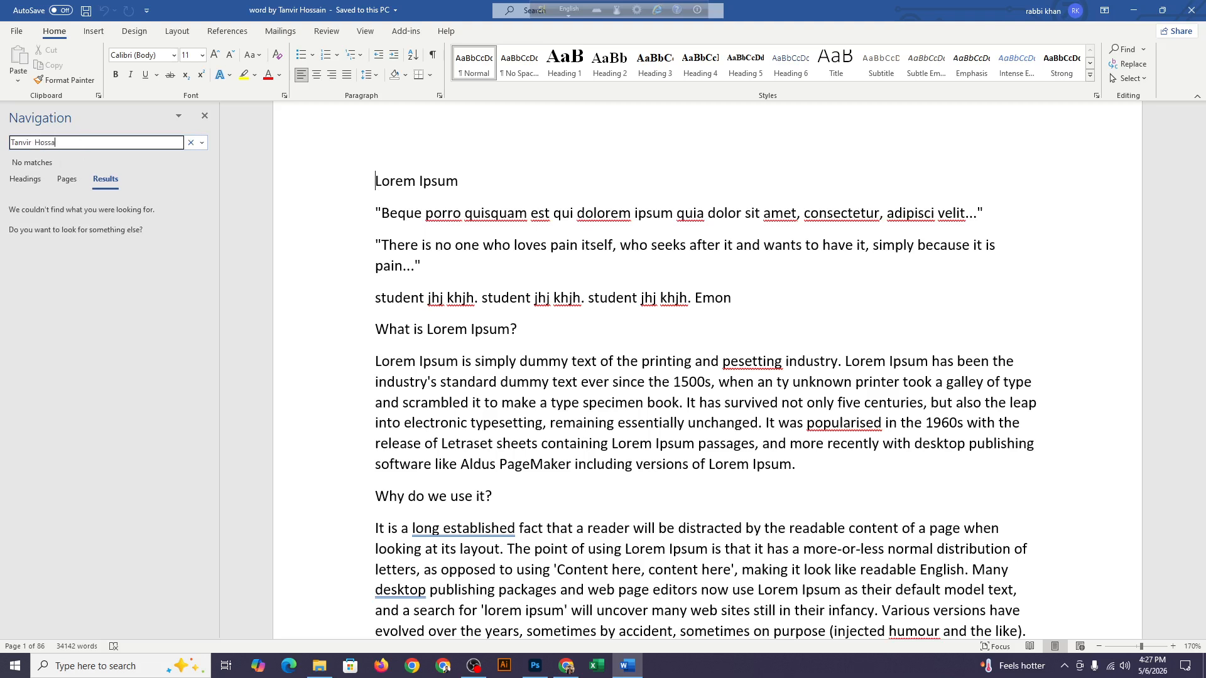
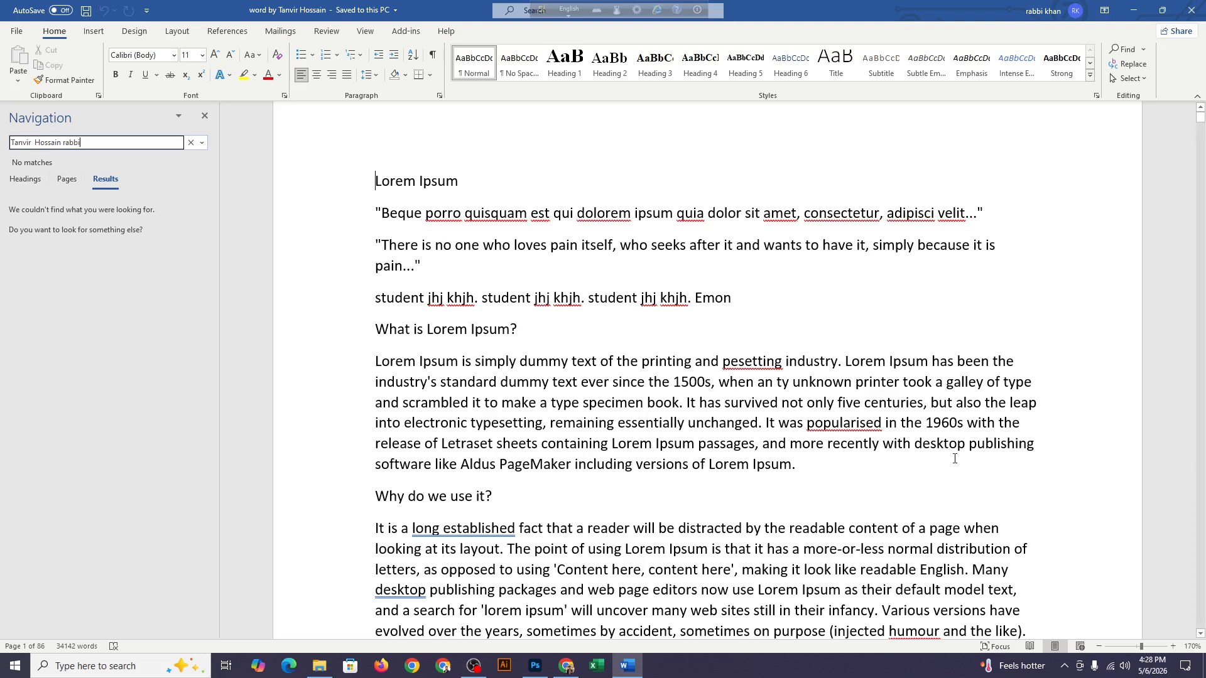
left_click(205, 116)
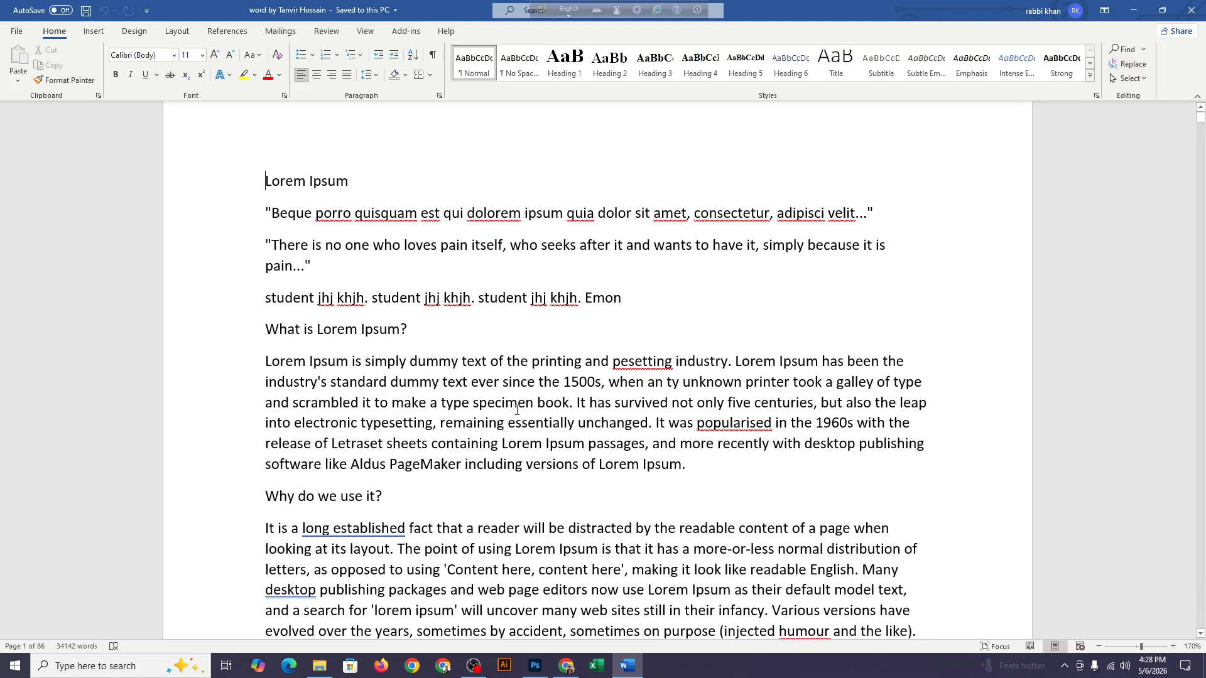
left_click(703, 363)
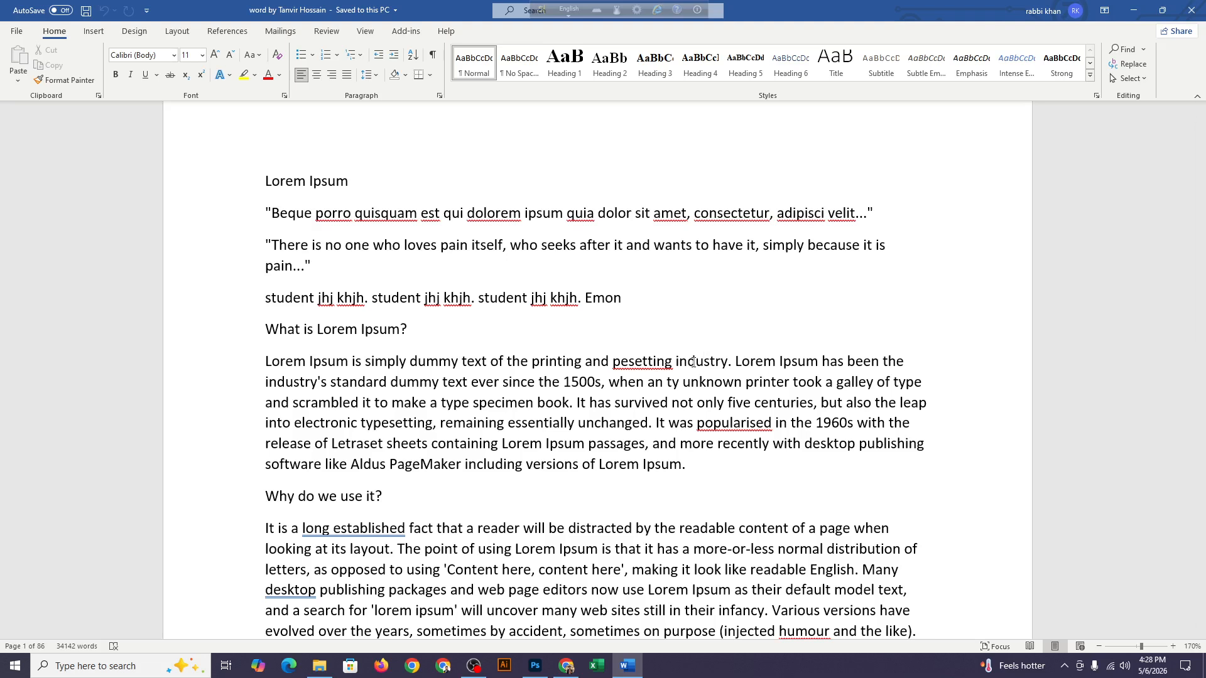
left_click(1143, 69)
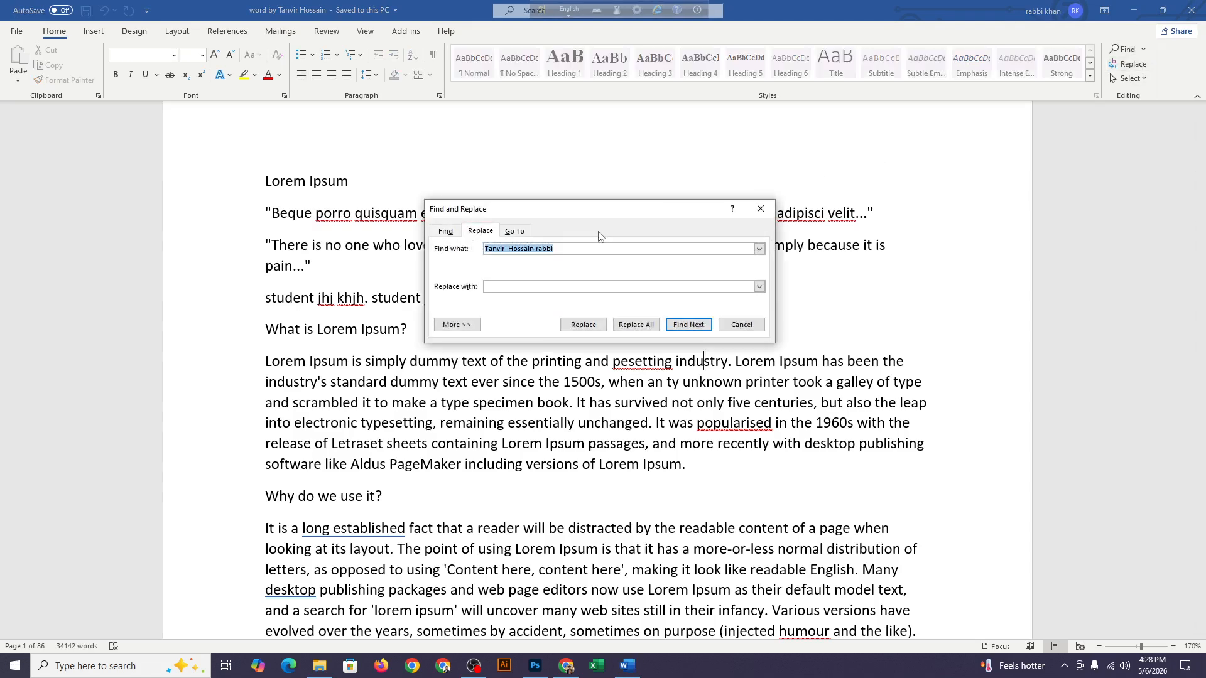
key("BackSpace")
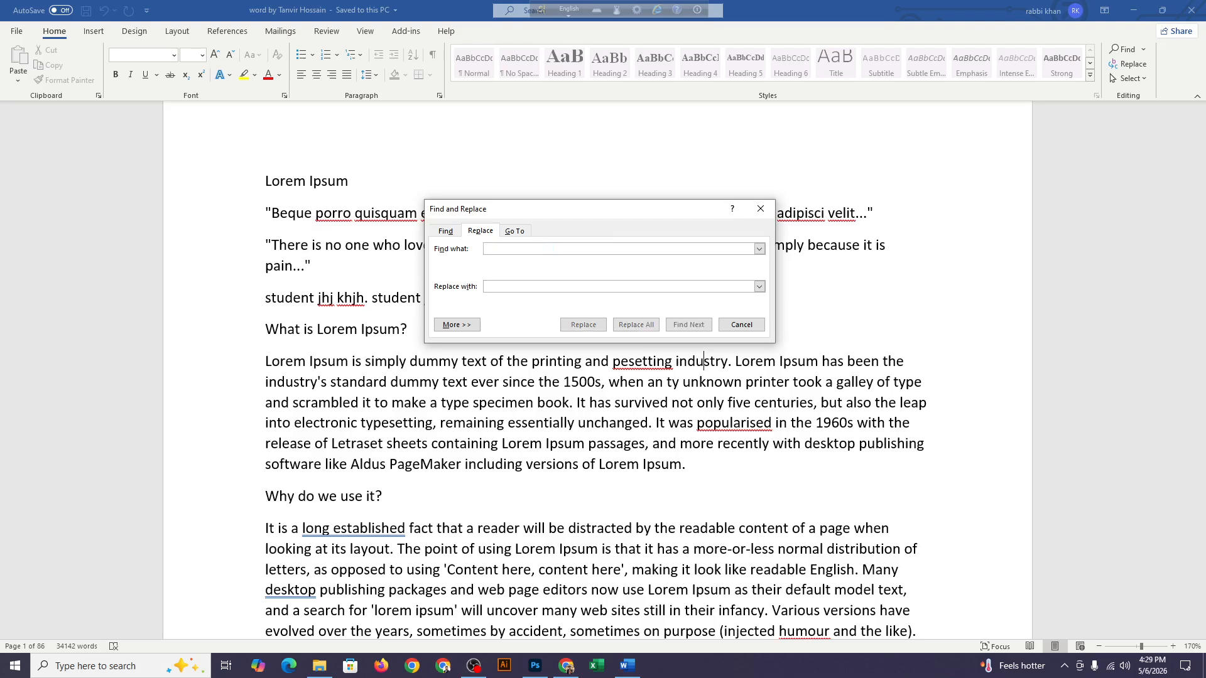
left_click_drag(564, 214, 537, 267)
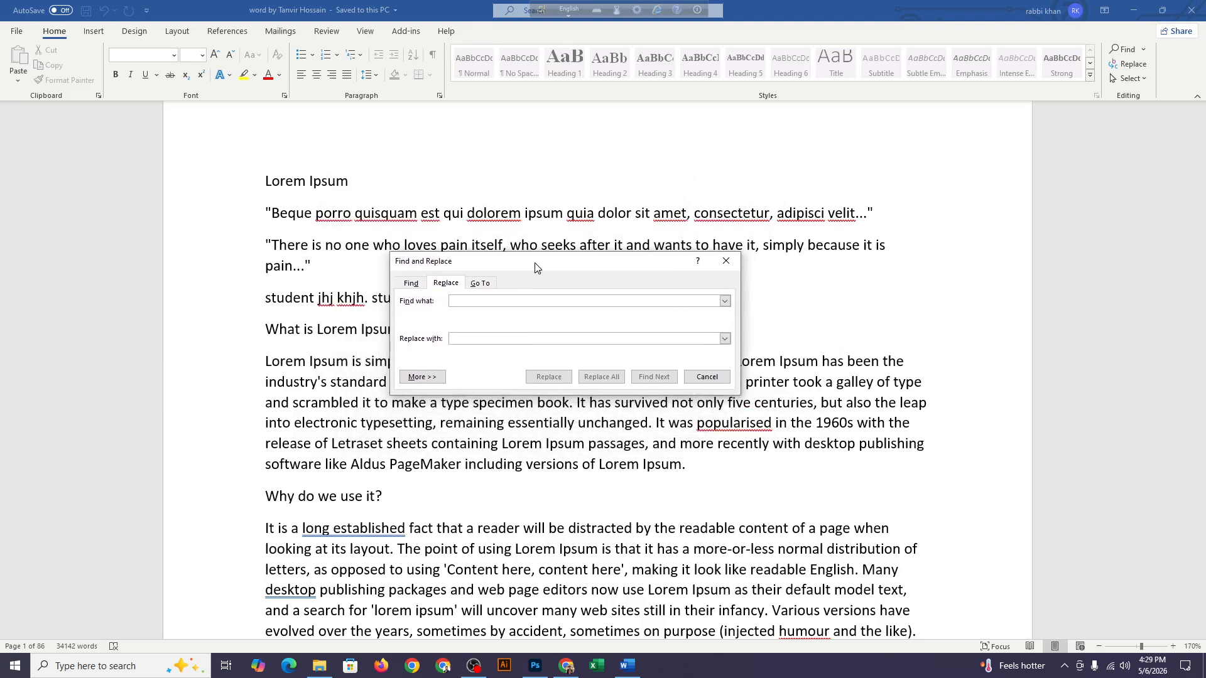
left_click(726, 263)
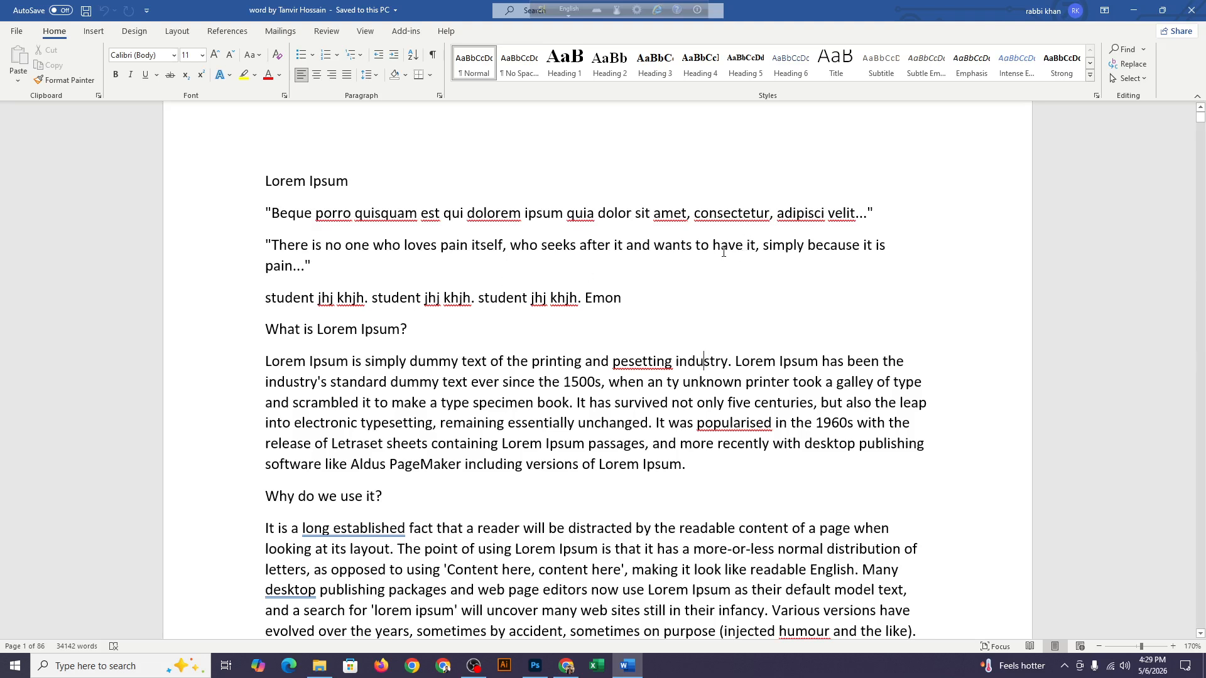
Set up a find and replace with "industry" as the search text and "institute" as the replacement
left_click(1129, 63)
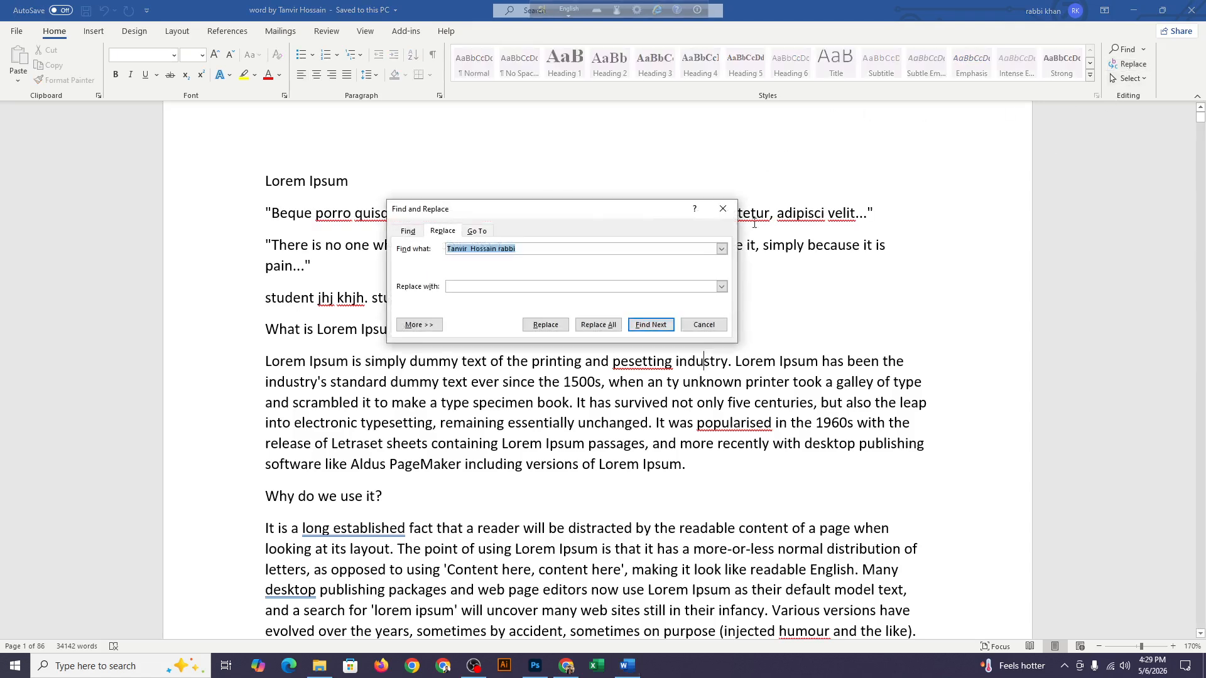
left_click_drag(552, 218, 522, 228)
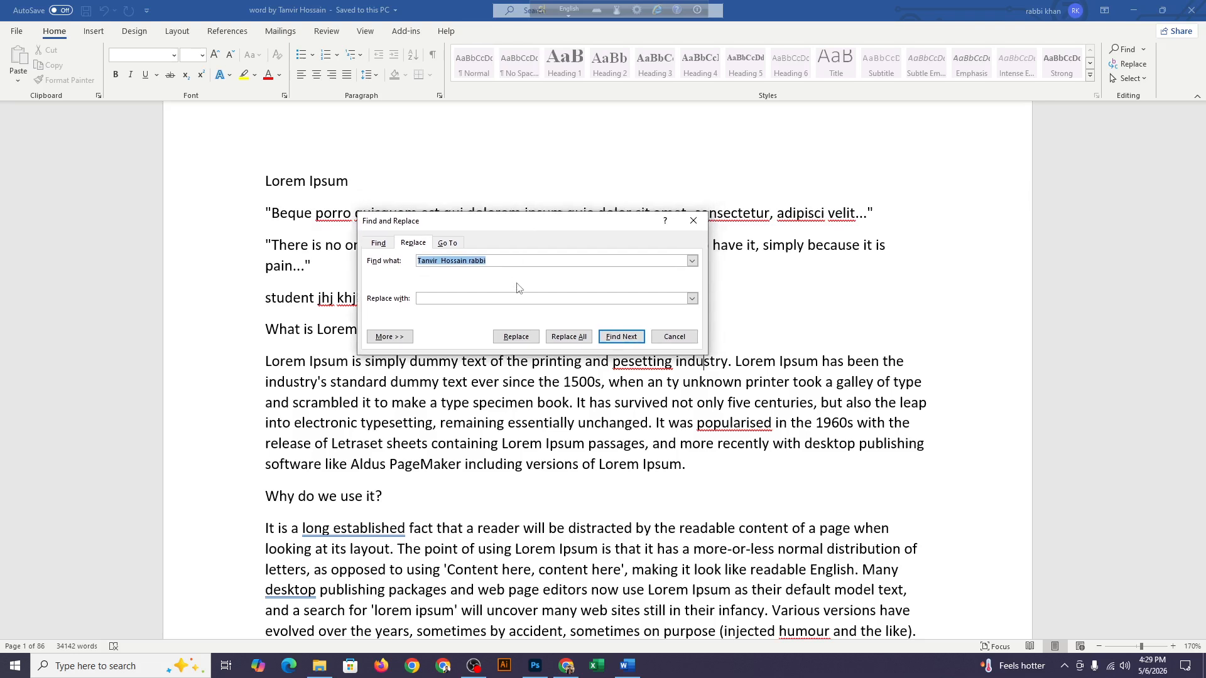
key("BackSpace")
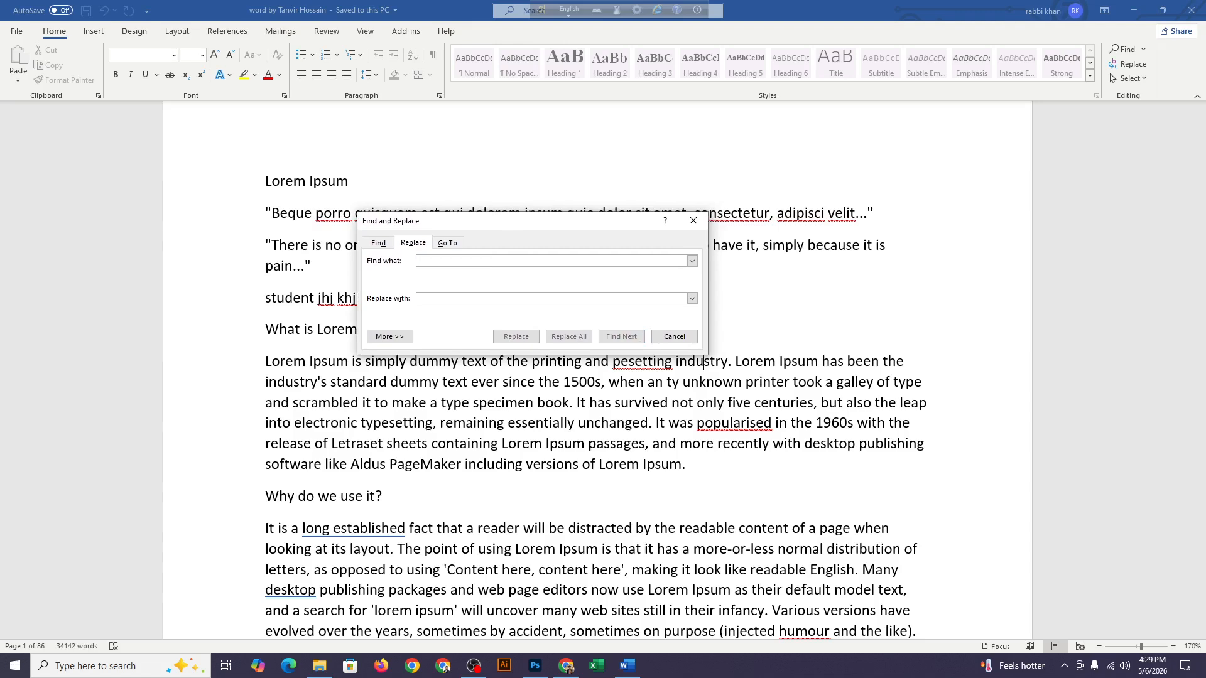
left_click_drag(522, 221, 439, 212)
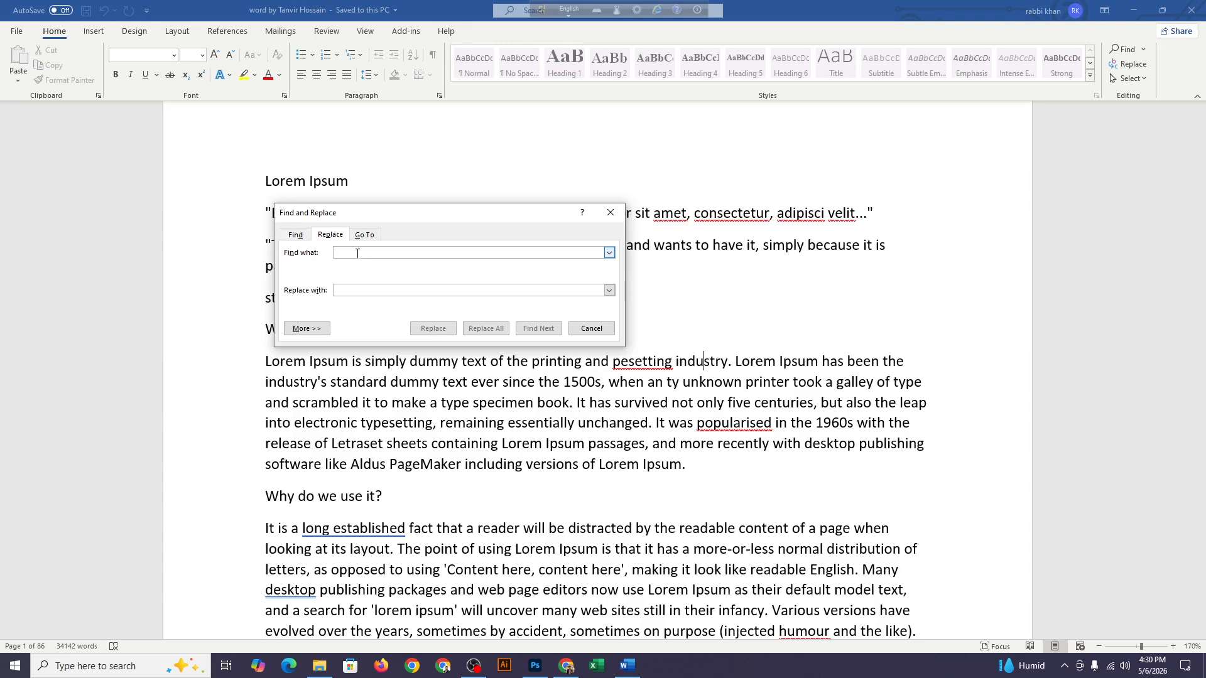
type("indus")
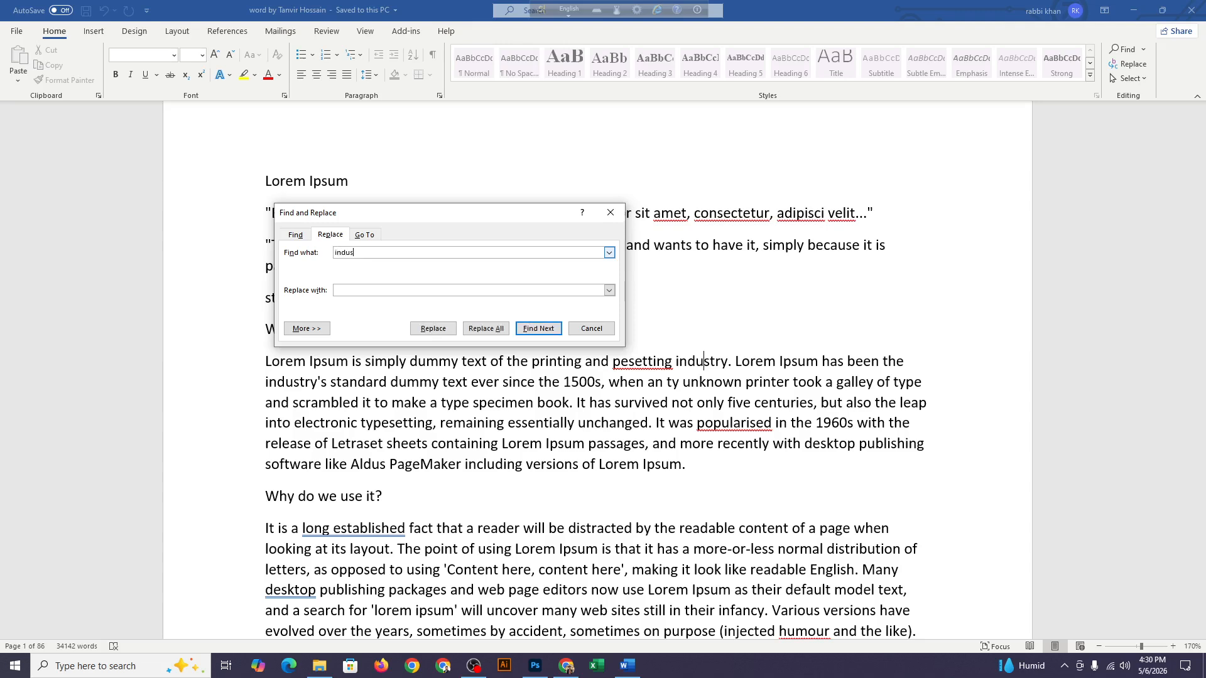
type("try")
left_click(365, 291)
type("nstitute")
Replace three occurrences of "industry" with "institute" one at a time
left_click(431, 329)
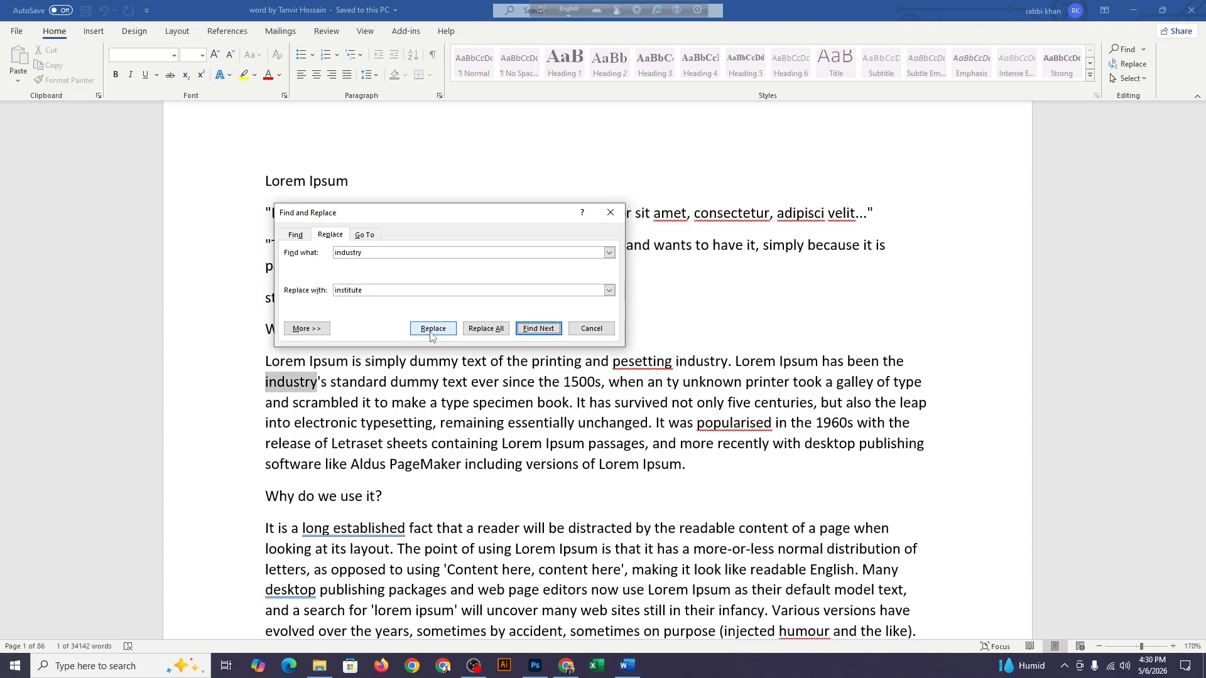
left_click(433, 329)
left_click(431, 332)
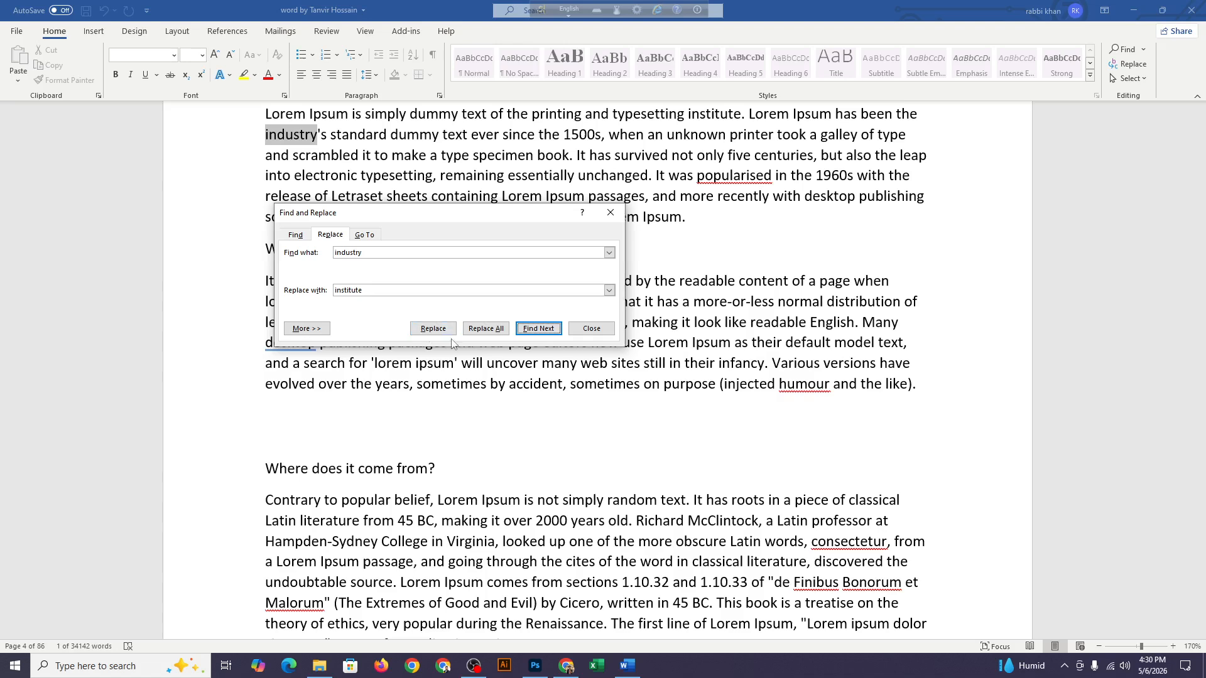
left_click(439, 330)
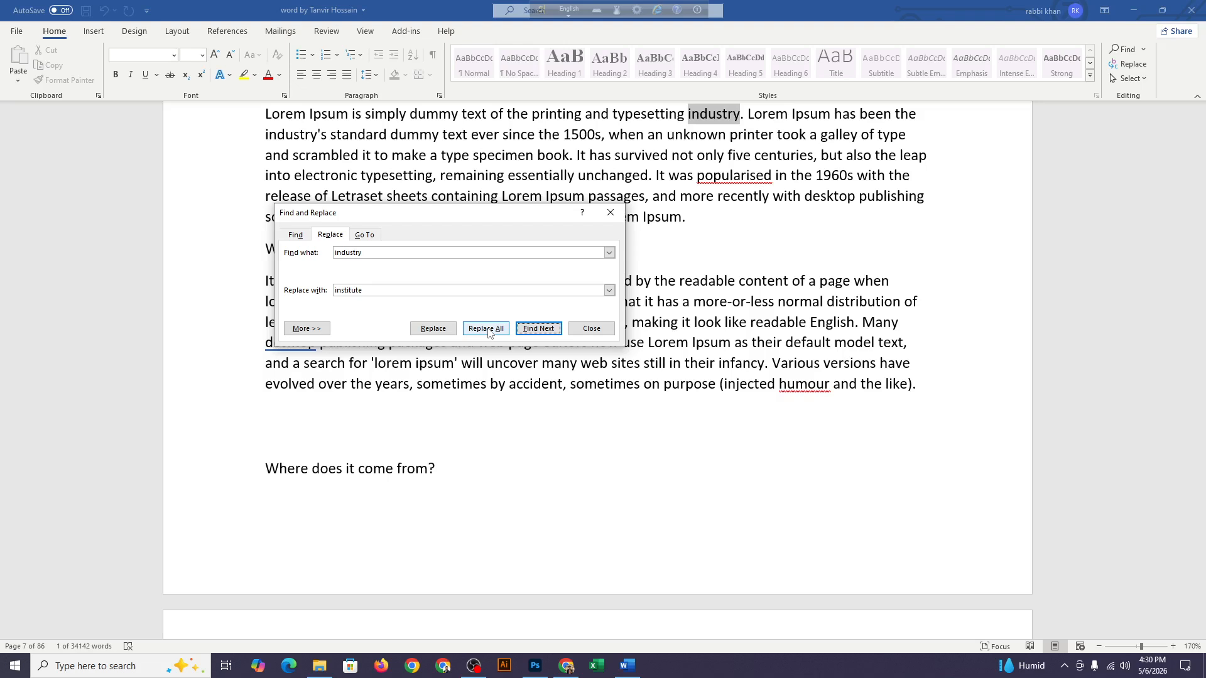
Replace all remaining occurrences of "industry" with "institute" and close the Find and Replace dialog
left_click(487, 332)
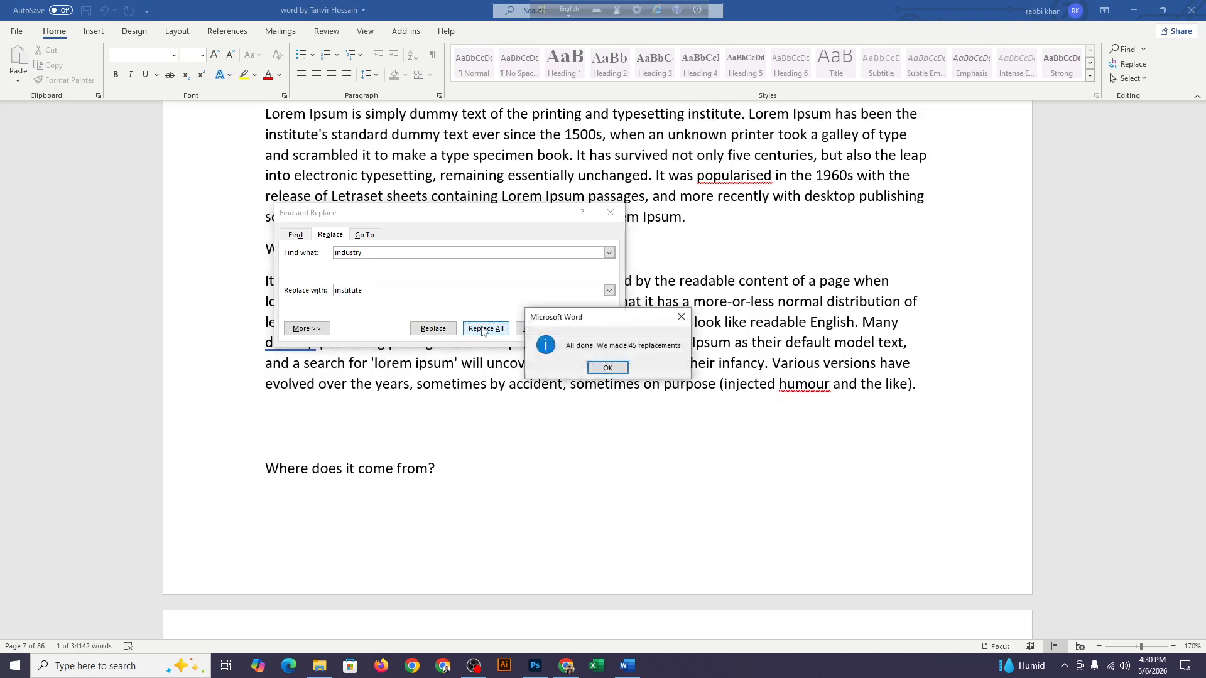
left_click_drag(618, 320, 622, 232)
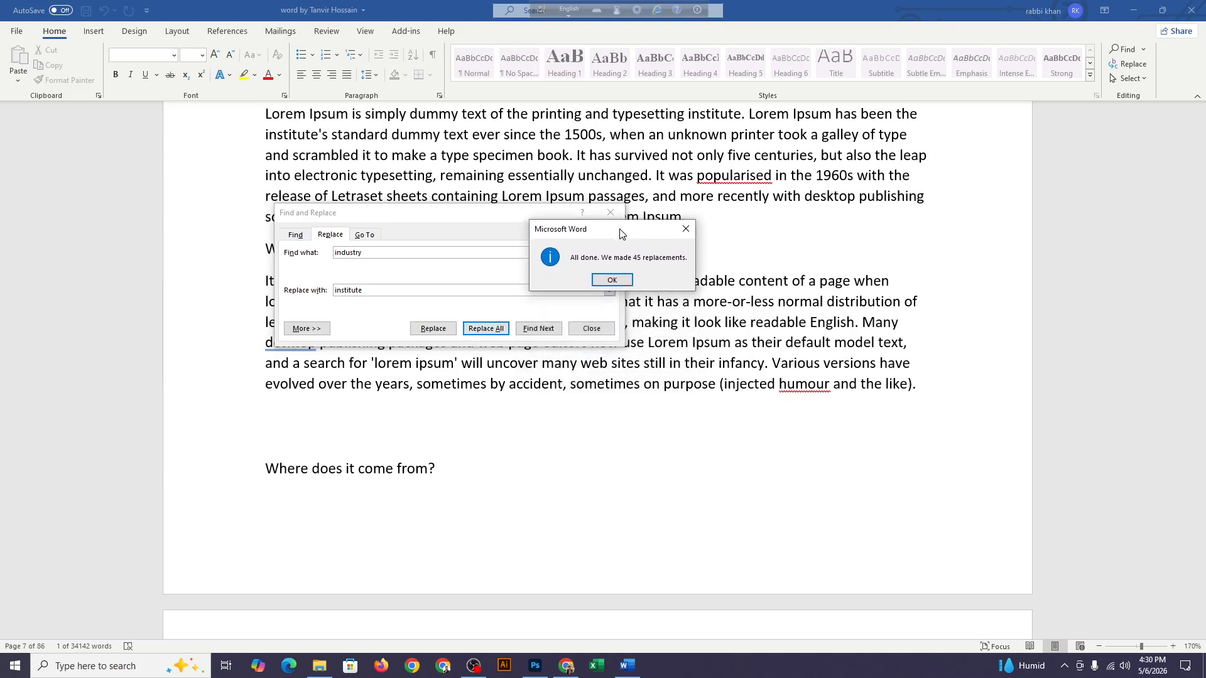
left_click(613, 280)
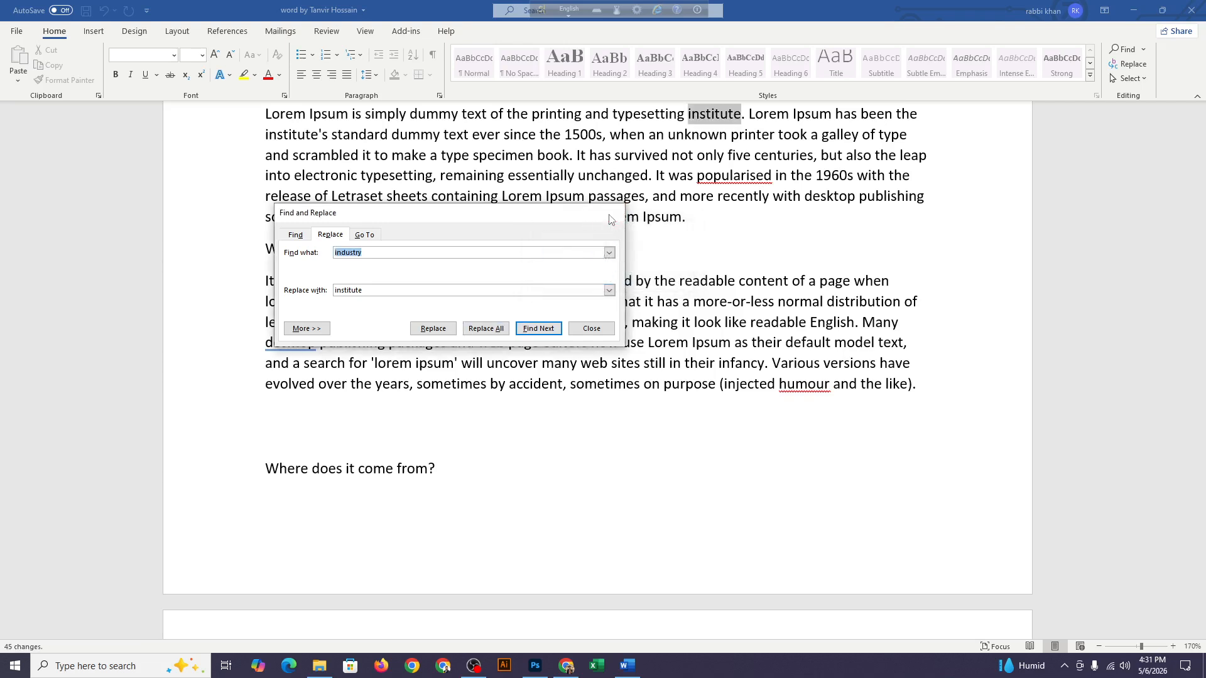
left_click(610, 213)
Search the document for "institute" to check the replacements
scroll(659, 270, "up", 5)
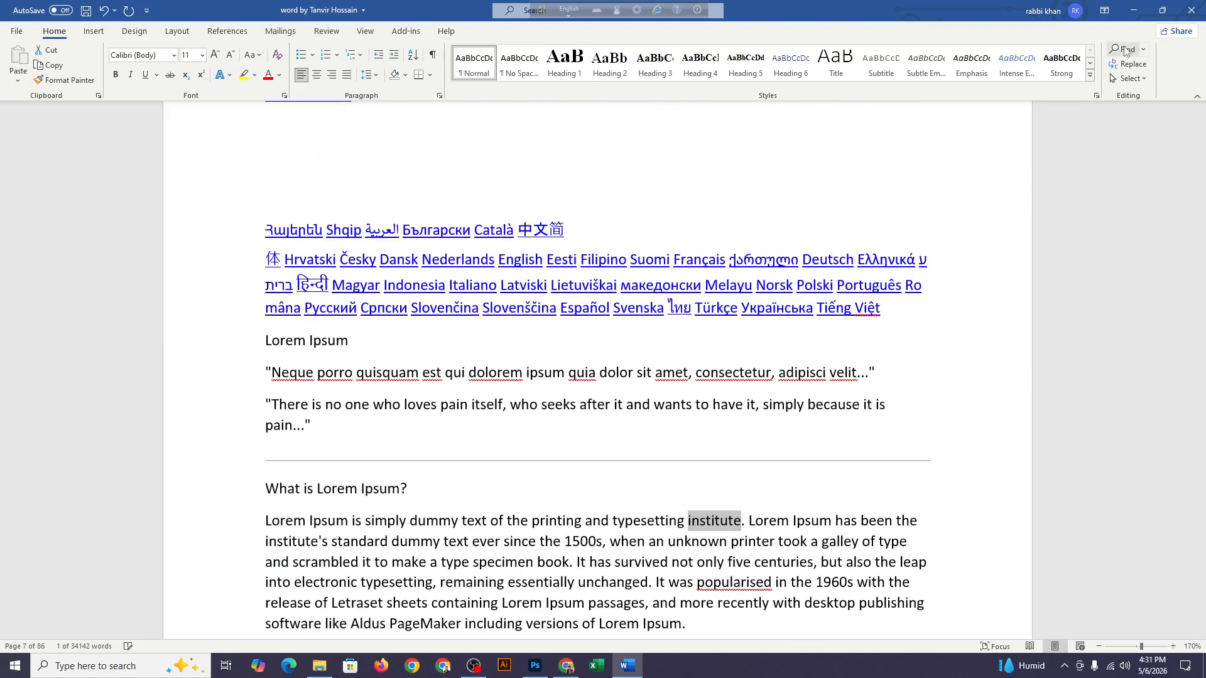
left_click(1124, 52)
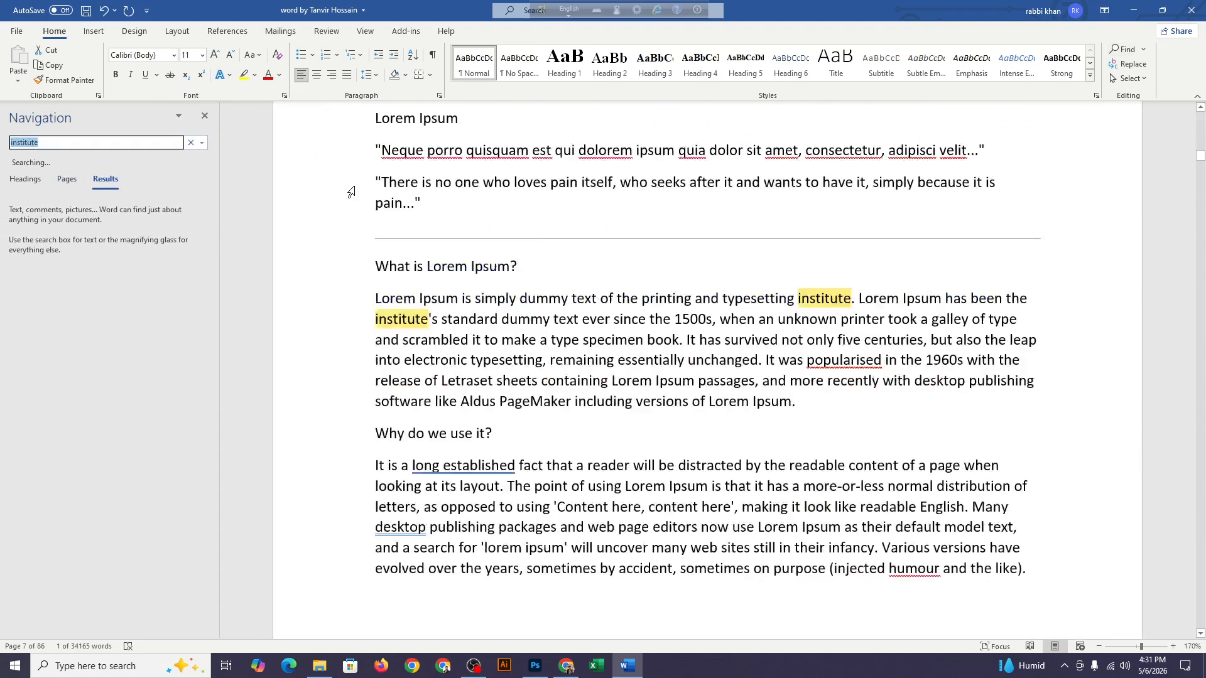
type("institute")
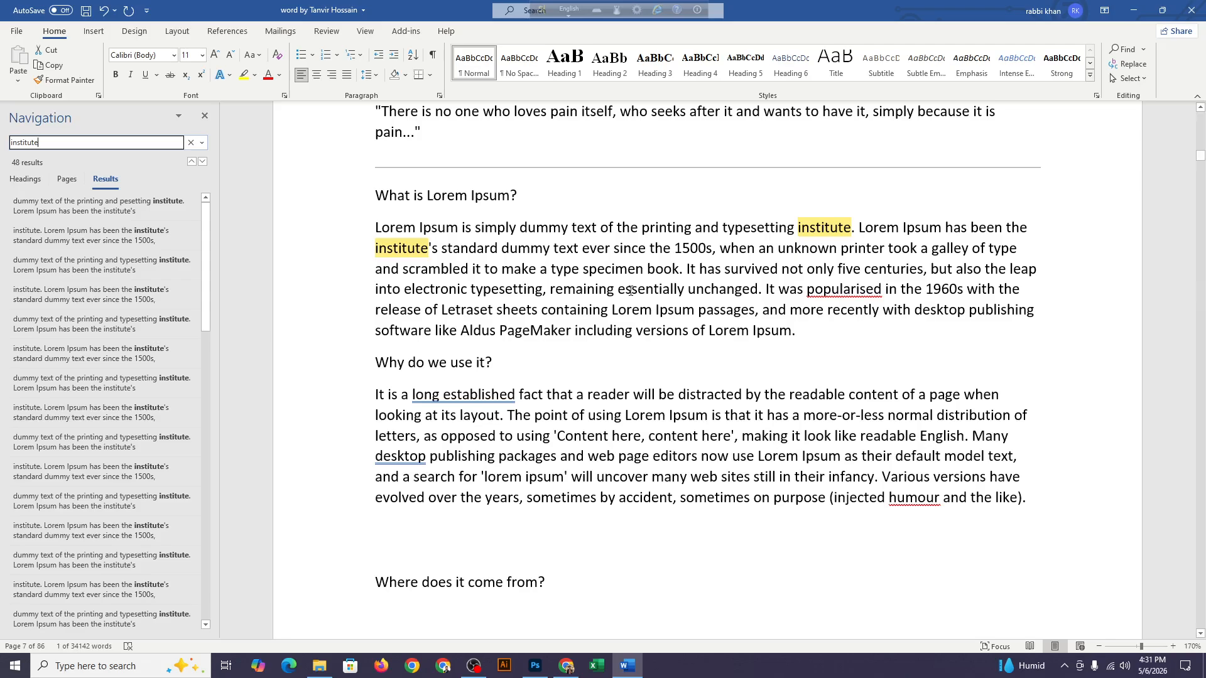
scroll(630, 291, "up", 20)
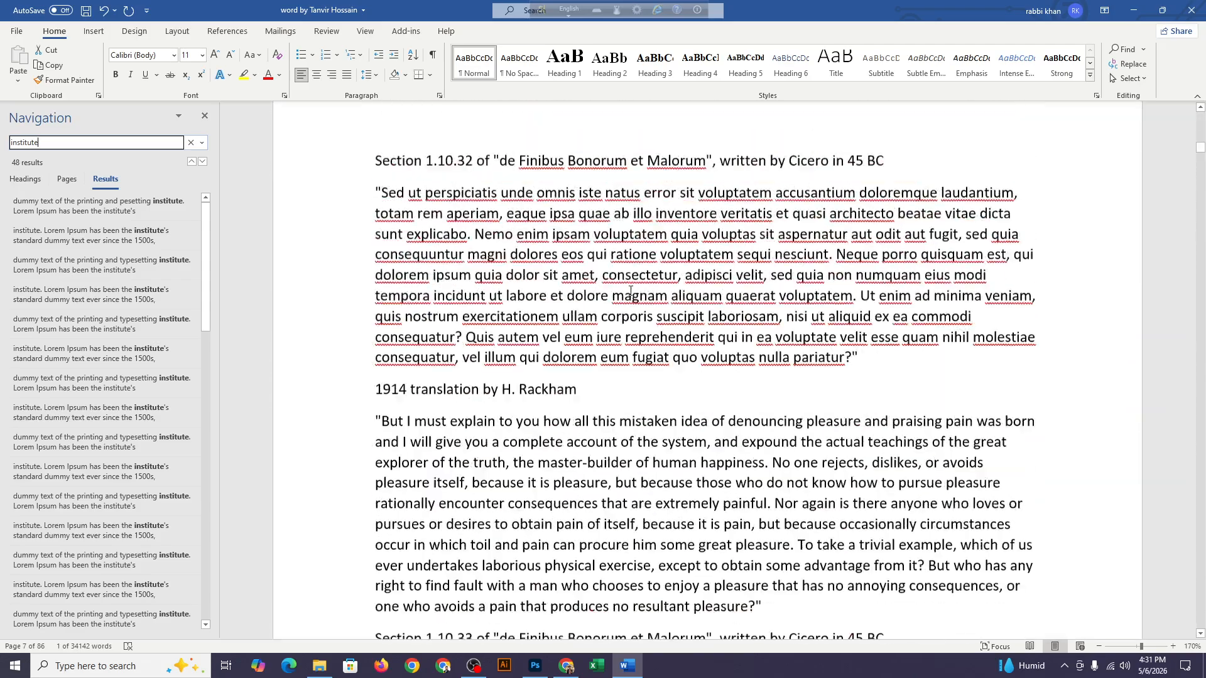
Review the highlighted "institute" matches in the document and close the Navigation pane
scroll(630, 291, "up", 18)
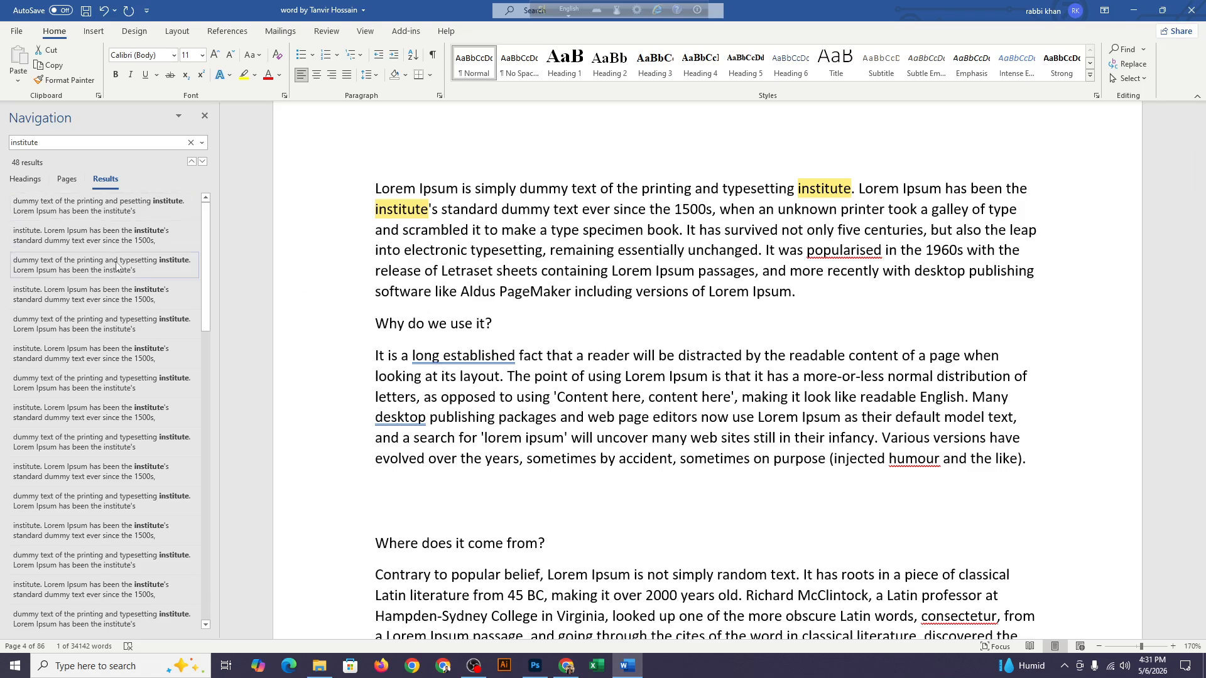
left_click(205, 118)
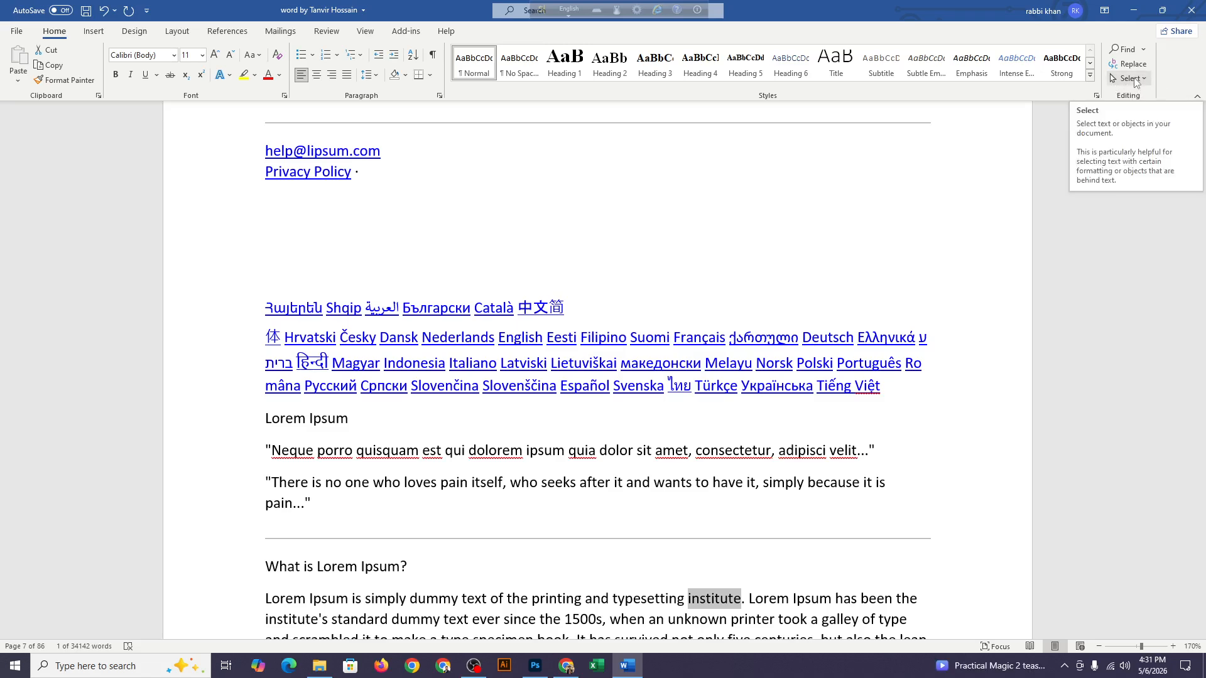
Select the text from the opening "Lorem Ipsum" title down into the "Where does it come from?" section, and clear the selection
scroll(603, 179, "up", 7)
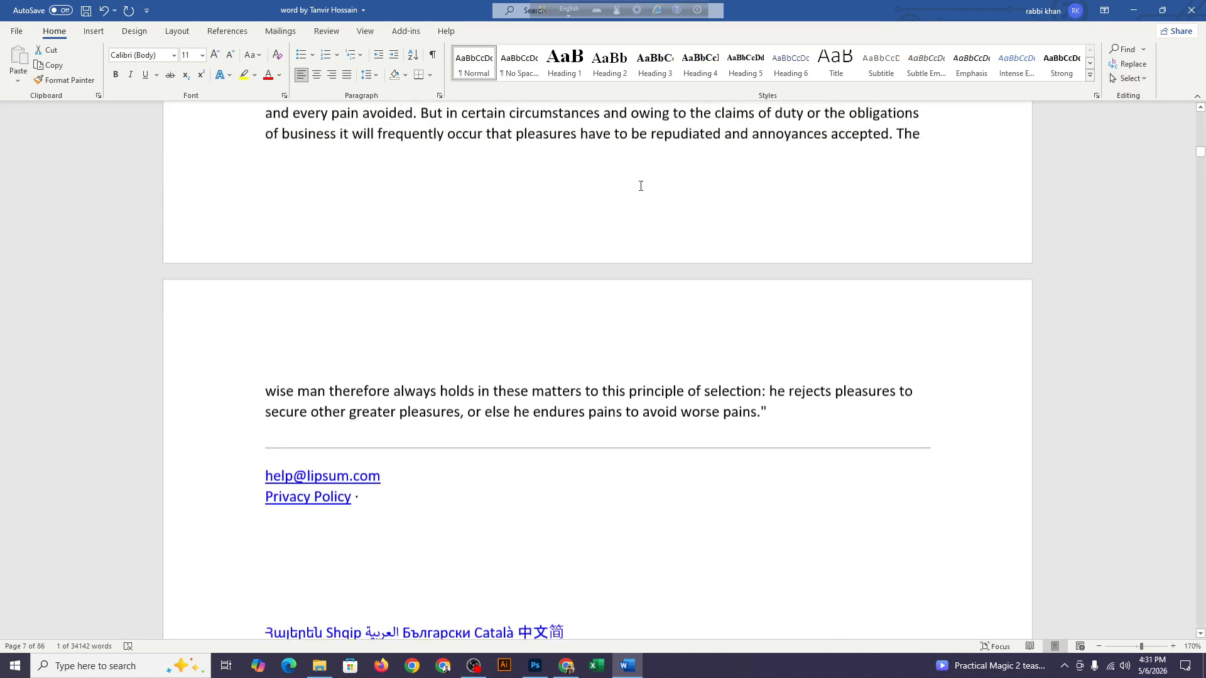
scroll(1087, 184, "up", 13)
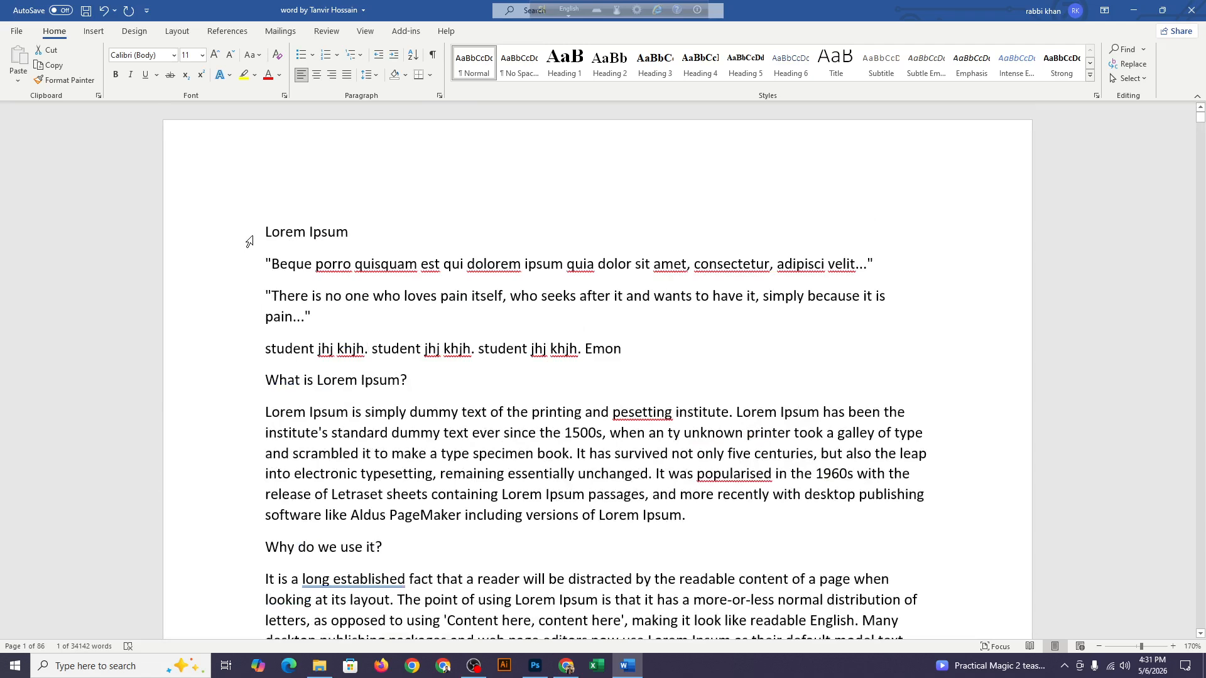
left_click_drag(262, 225, 756, 637)
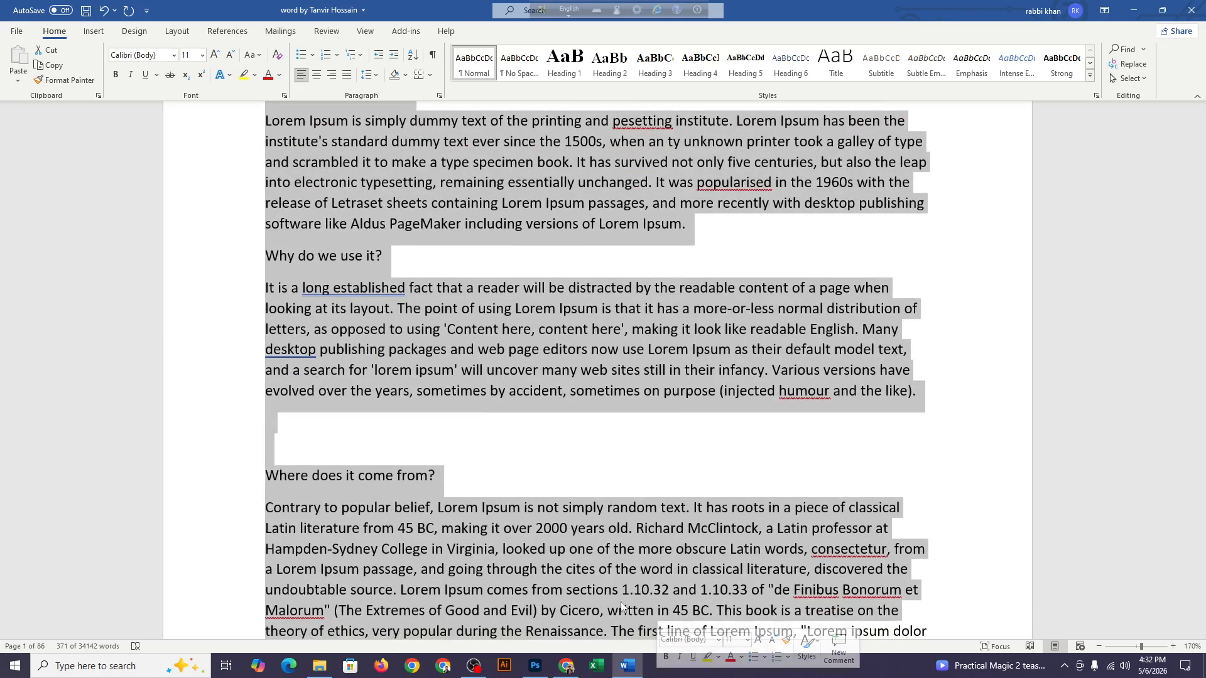
scroll(352, 462, "up", 5)
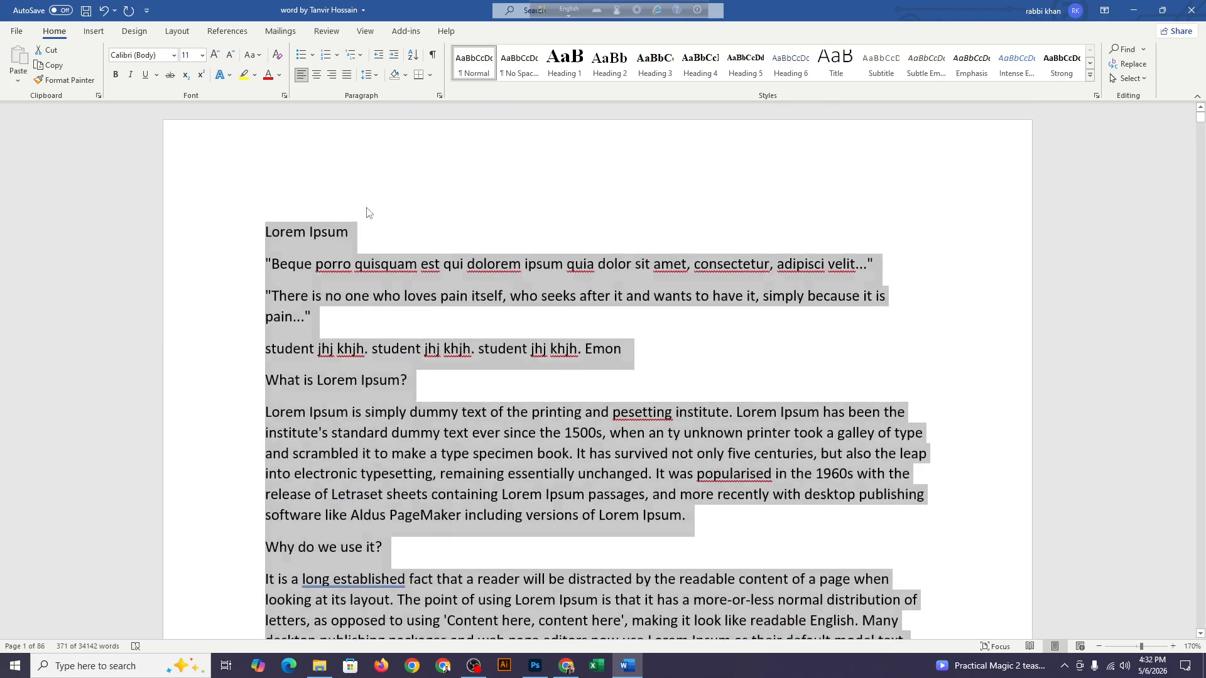
left_click(368, 229)
Select the whole "Beque porro quisquam" line, and after clearing it select only the line's first word
left_click_drag(276, 265, 955, 272)
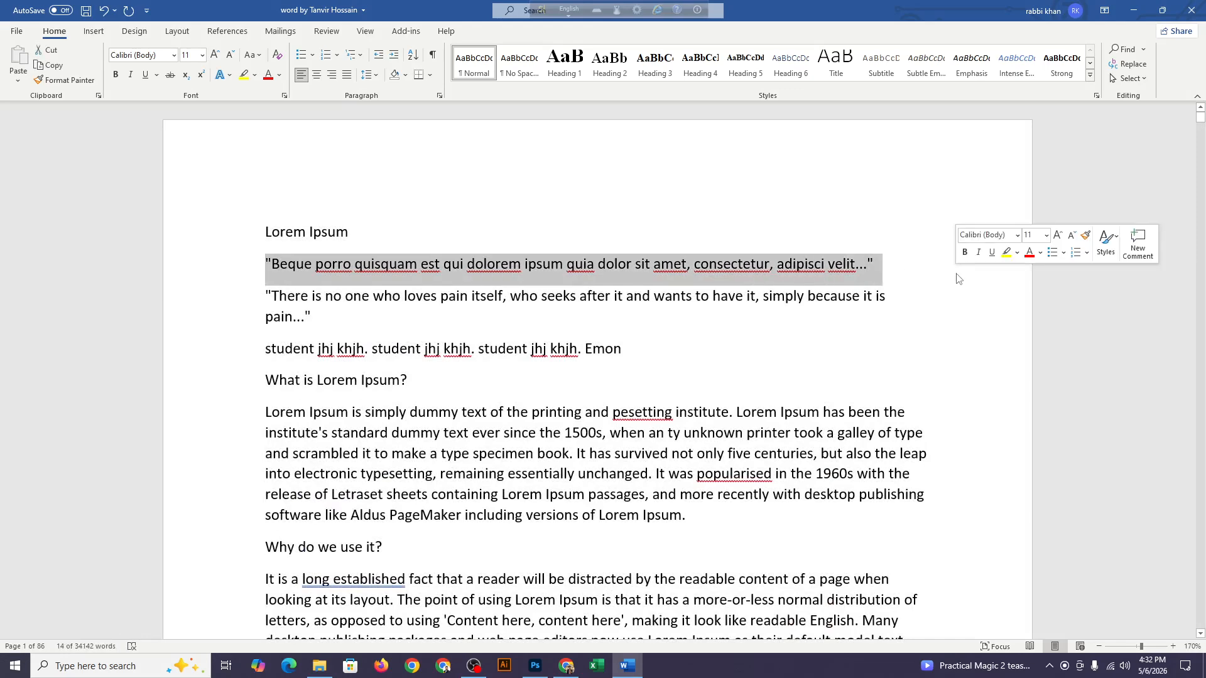
left_click(480, 237)
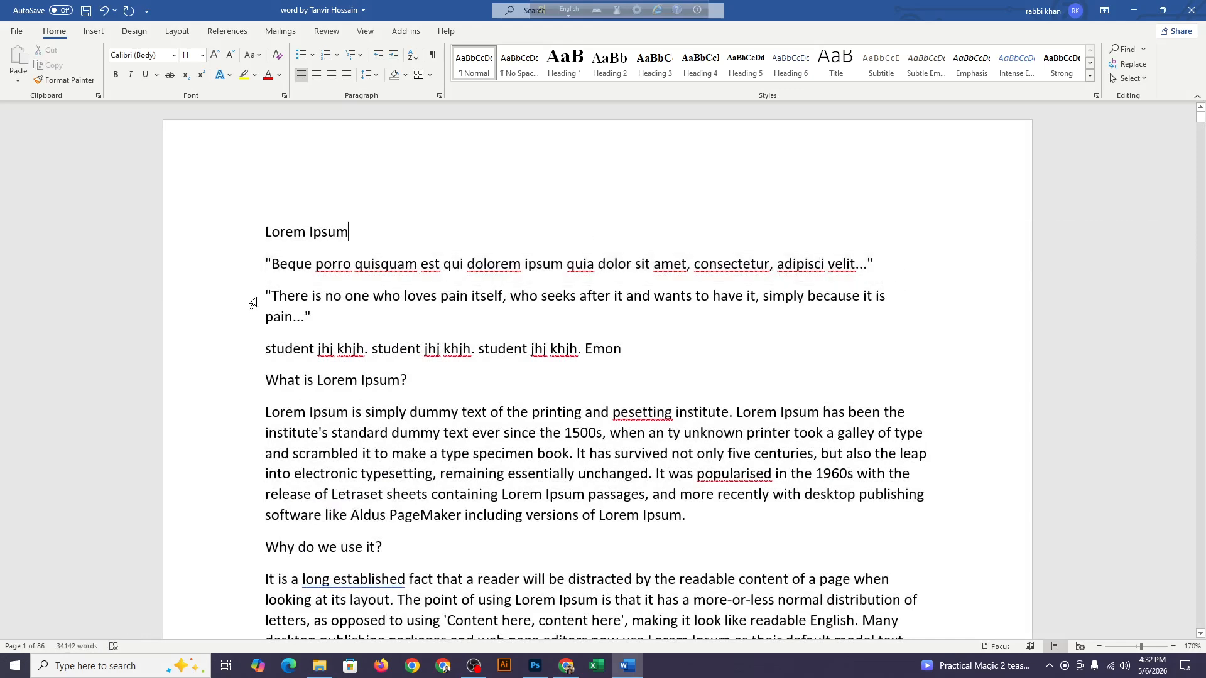
left_click_drag(266, 264, 314, 265)
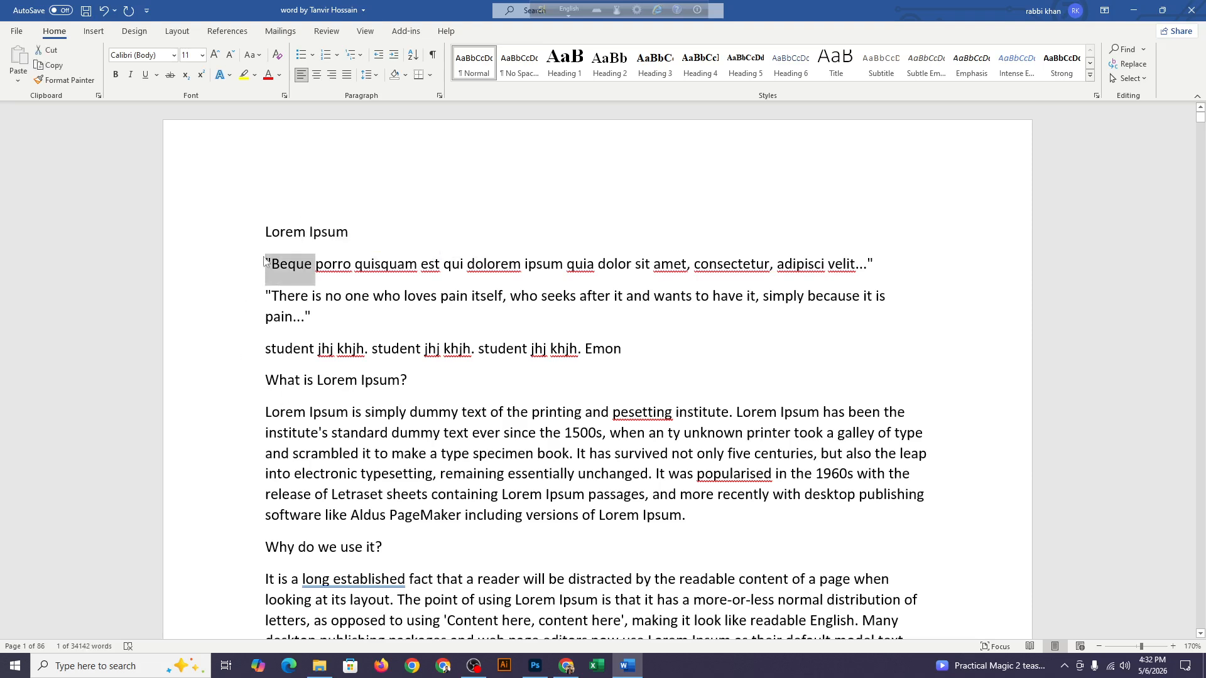
Select the text from the "Lorem Ipsum" title through the "What is Lorem Ipsum?" heading, and clear the selection
left_click_drag(267, 232, 430, 378)
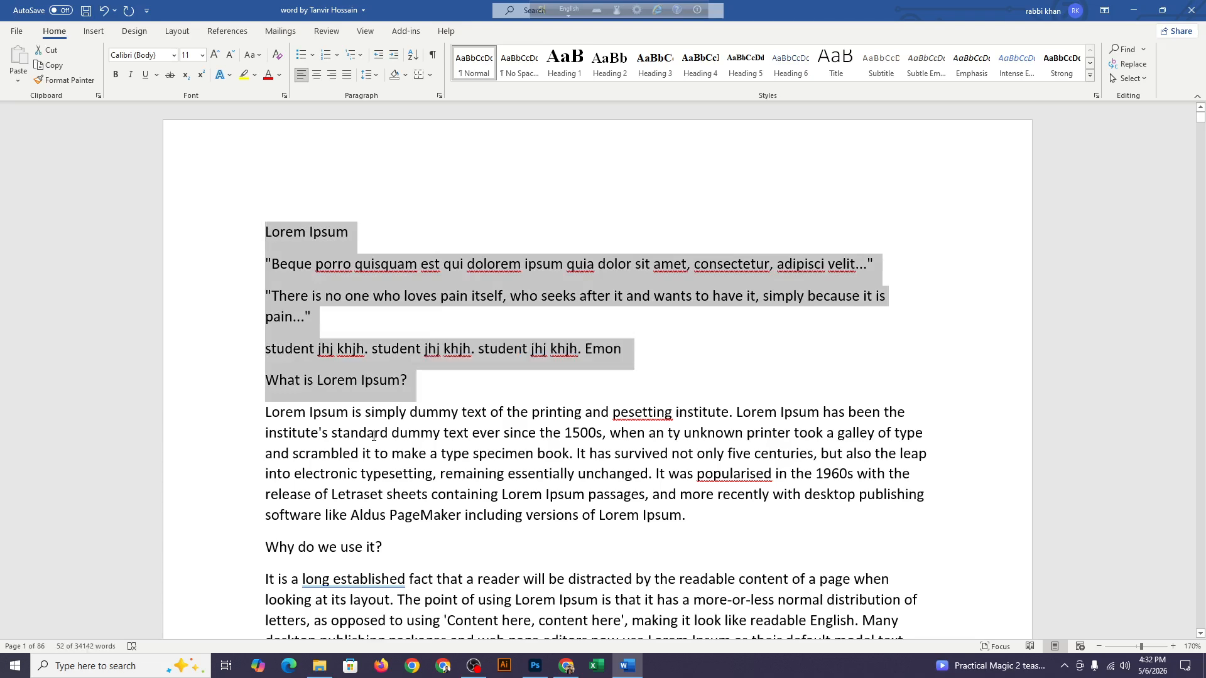
left_click(279, 433)
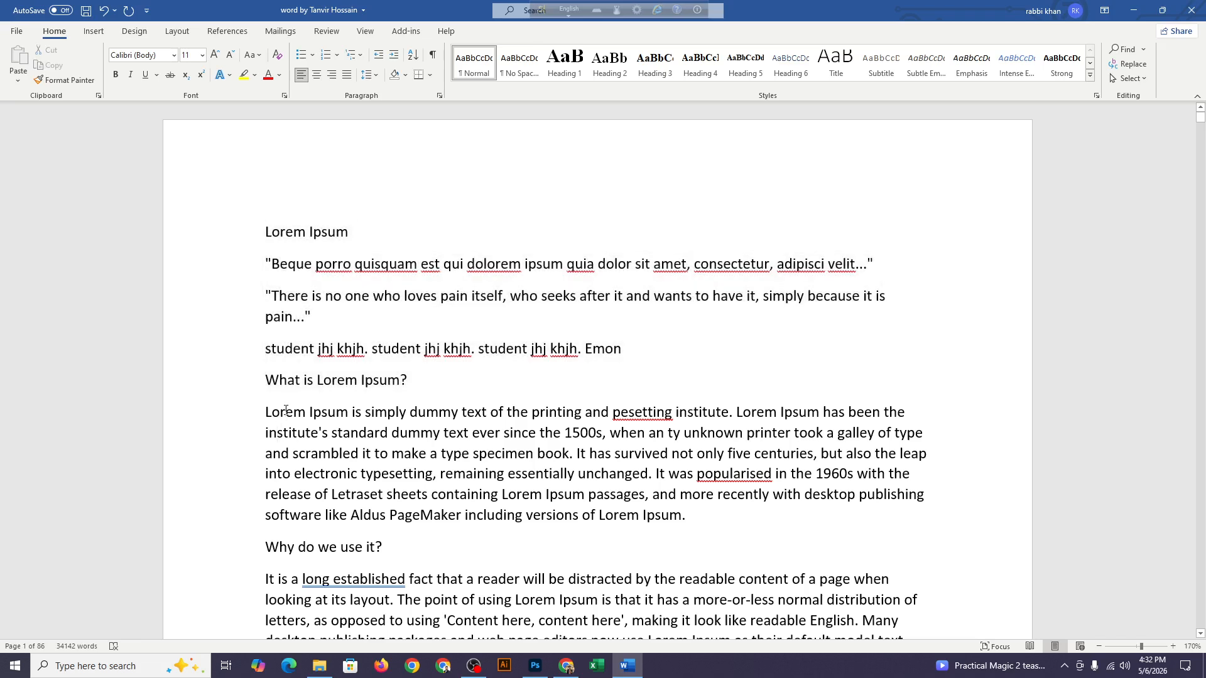
Select the word "Lorem" and after it the entire paragraph under "What is Lorem Ipsum?", clearing each selection
double_click(286, 412)
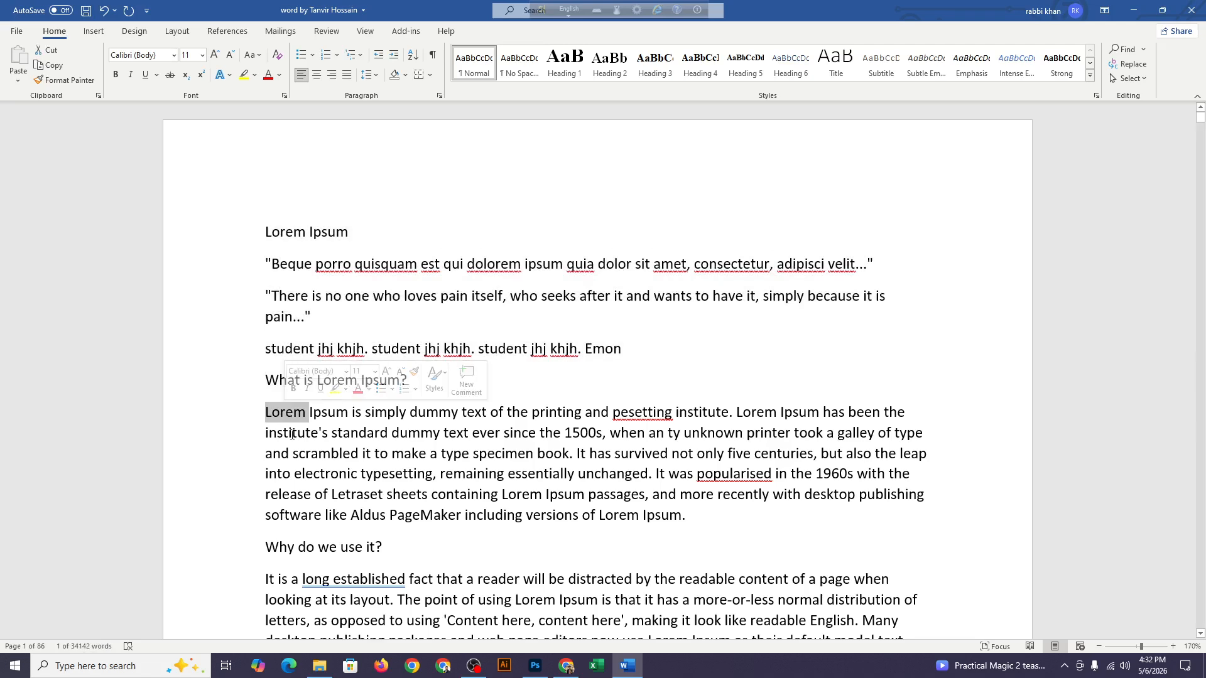
left_click(321, 413)
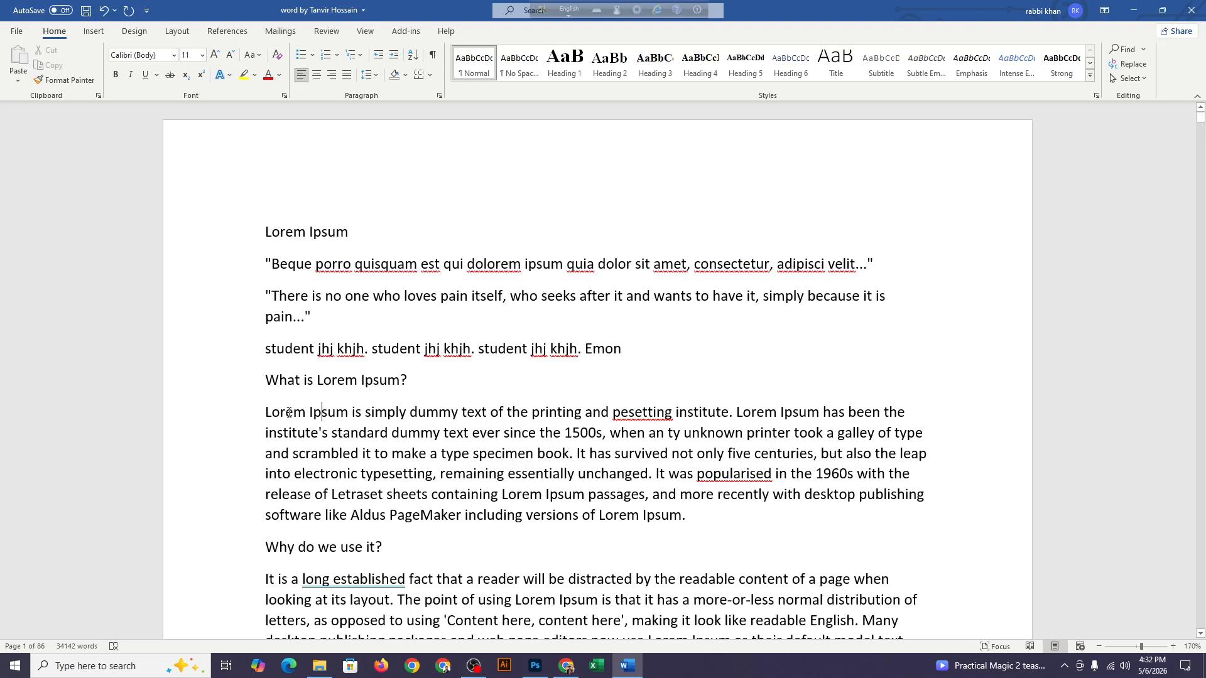
triple_click(288, 413)
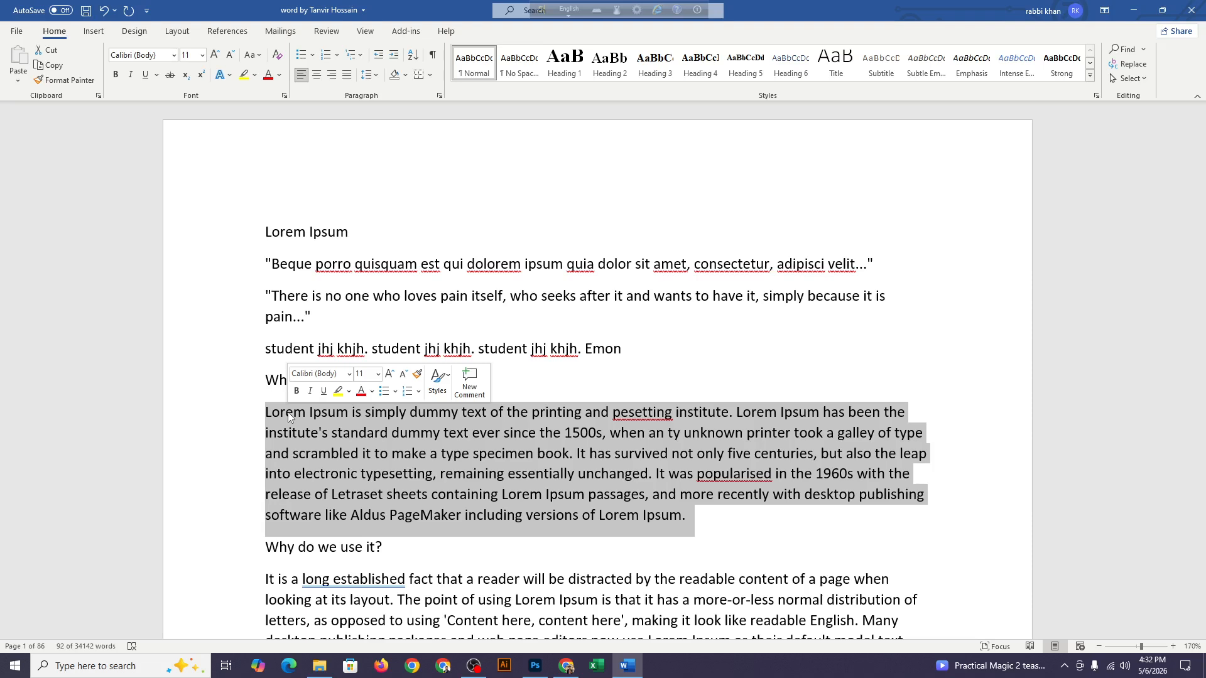
left_click(312, 302)
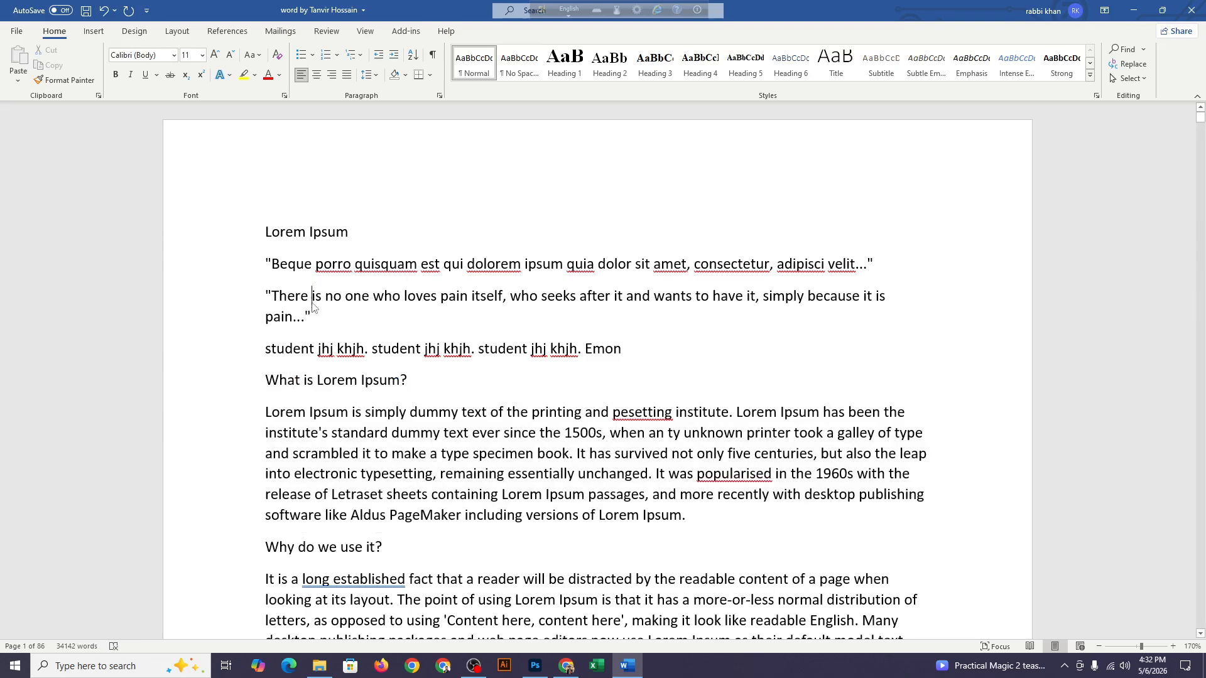
Select the entire document and clear the selection
key("ctrl+a")
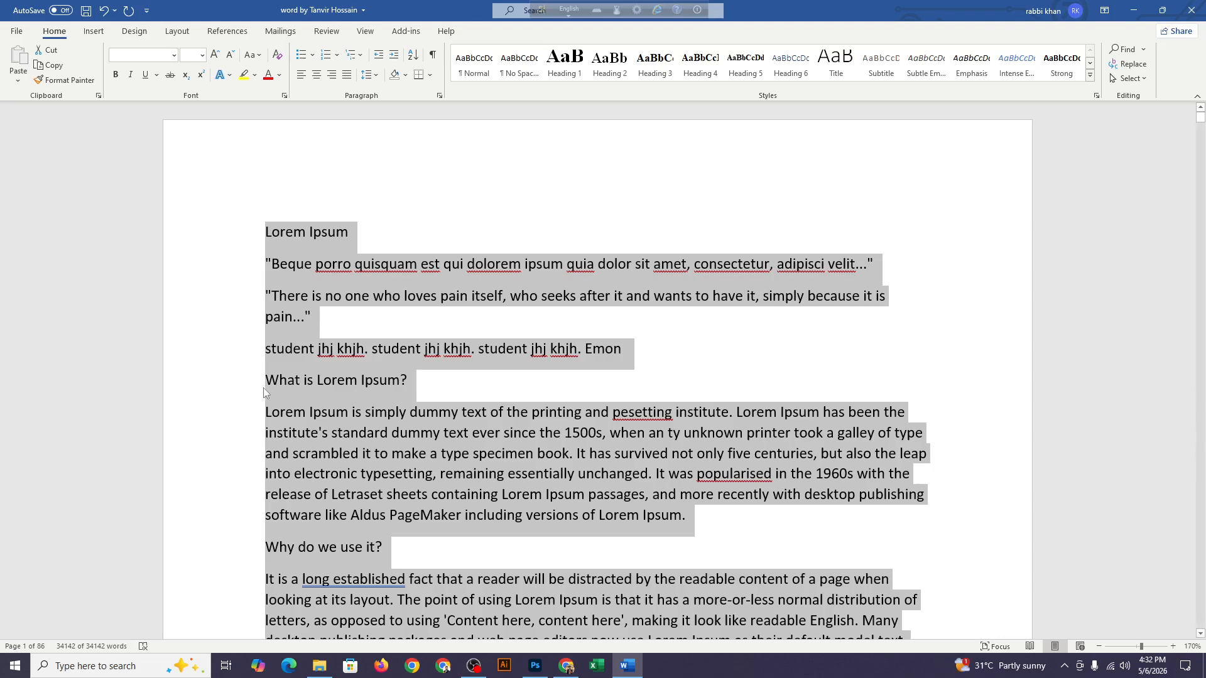
left_click(268, 551)
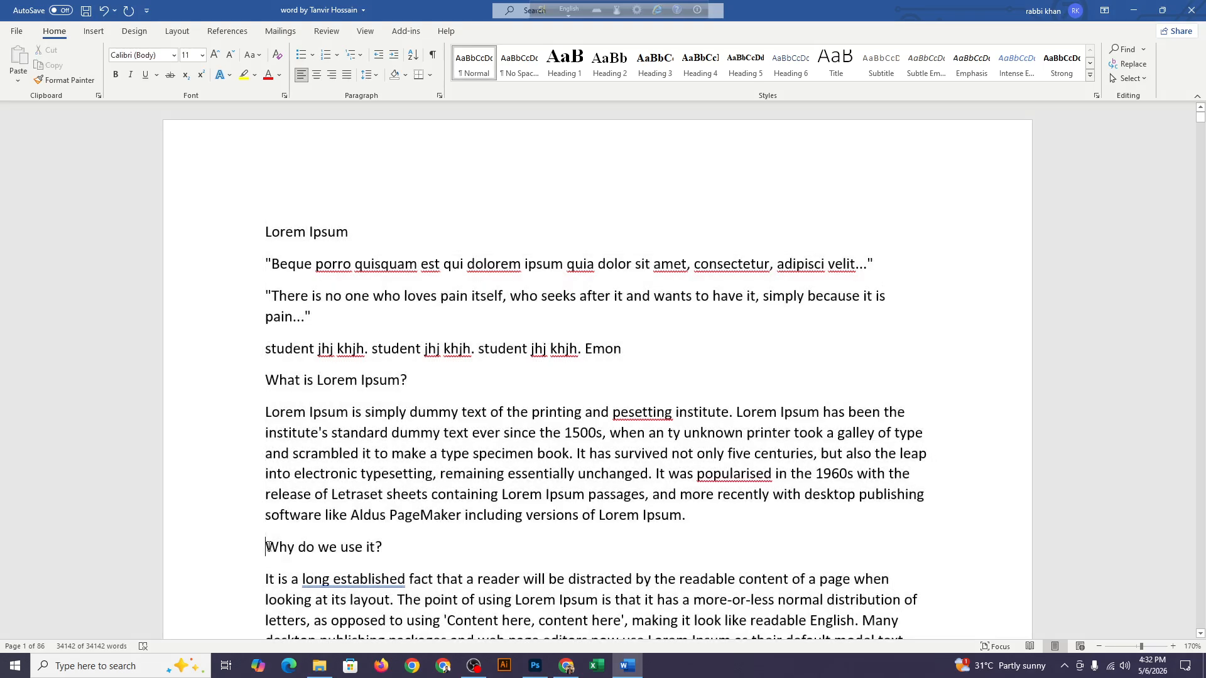
Extend a selection line by line from the end of the "Why do we use it?" heading down through the paragraph below it
left_click(377, 554)
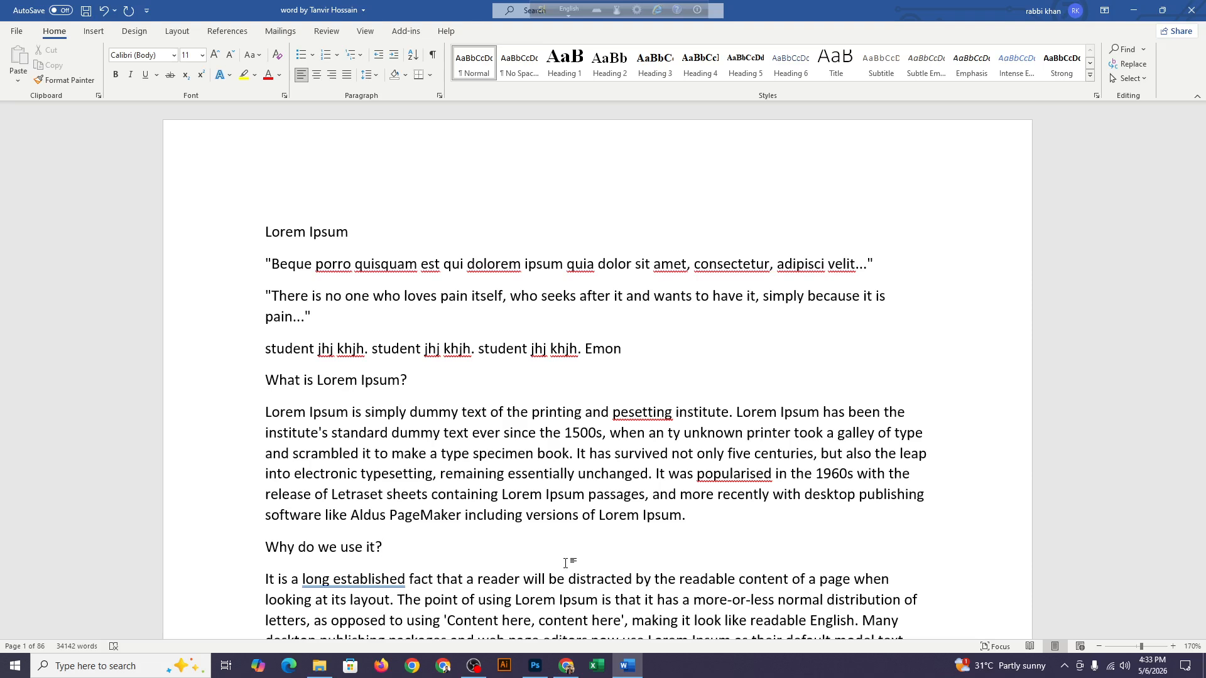
key("shift+Down")
key("shift+Down")
key("shift+Down")
key("shift+Down")
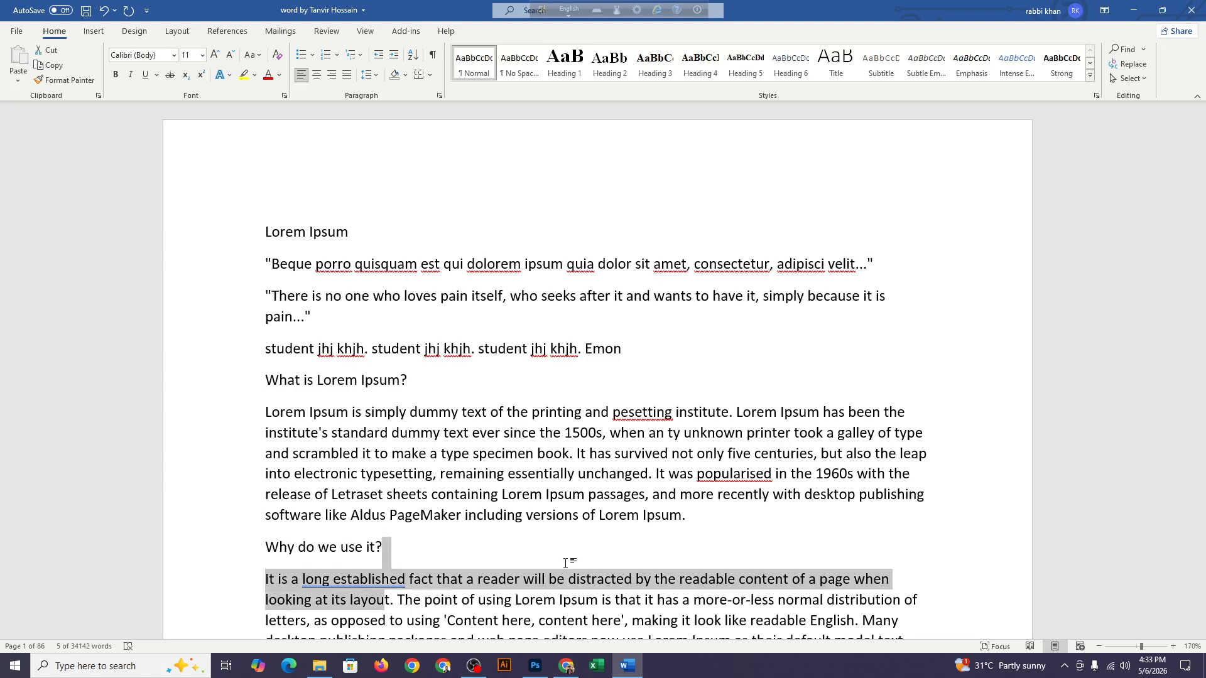
key("shift+Down")
key("shift+Down")
key("shift+Down")
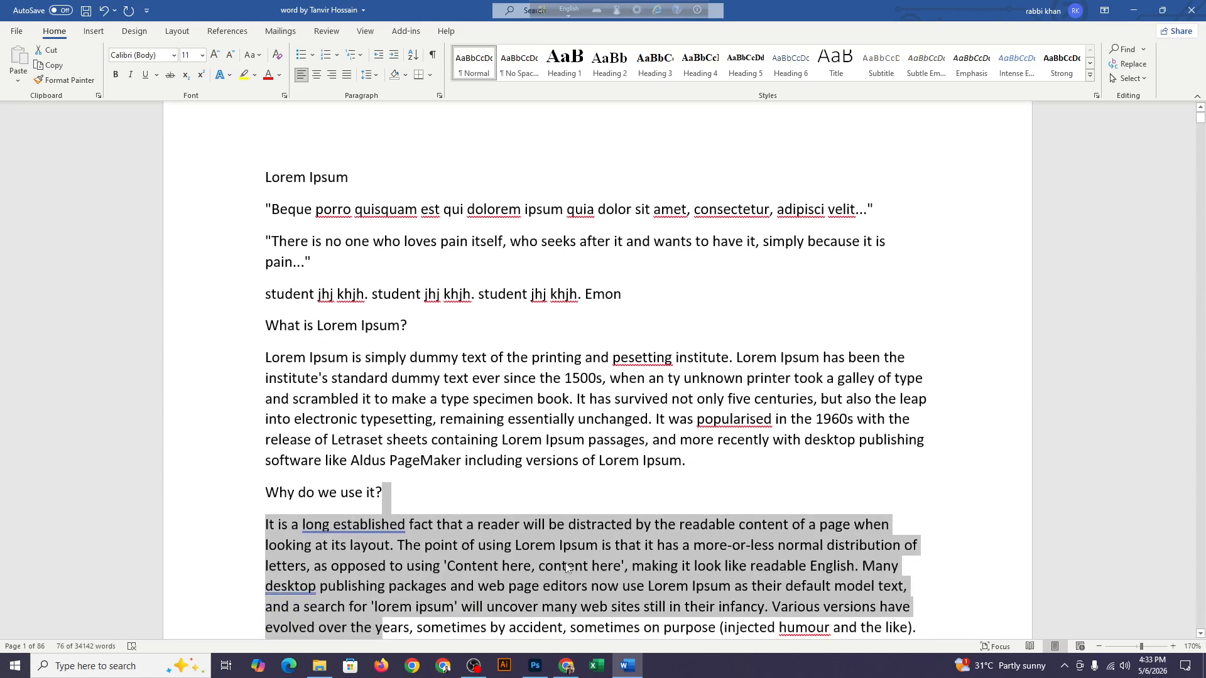
Move the selection's end line by line up past "Why do we use it?" into the preceding paragraph, and back down again
key("shift+Up")
key("shift+Up")
key("shift+Up")
key("shift+Up")
key("shift+Up")
key("shift+Up")
key("shift+Up")
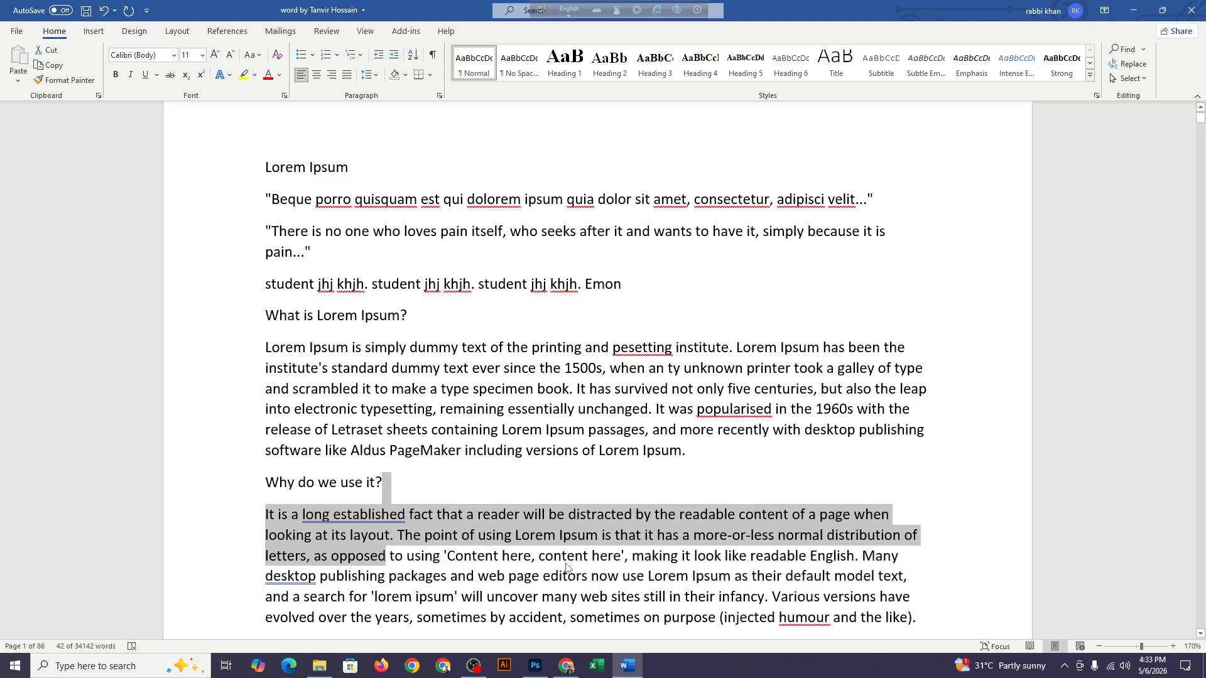
key("shift+Up")
key("shift+Up")
key("shift+Up")
key("shift+Up")
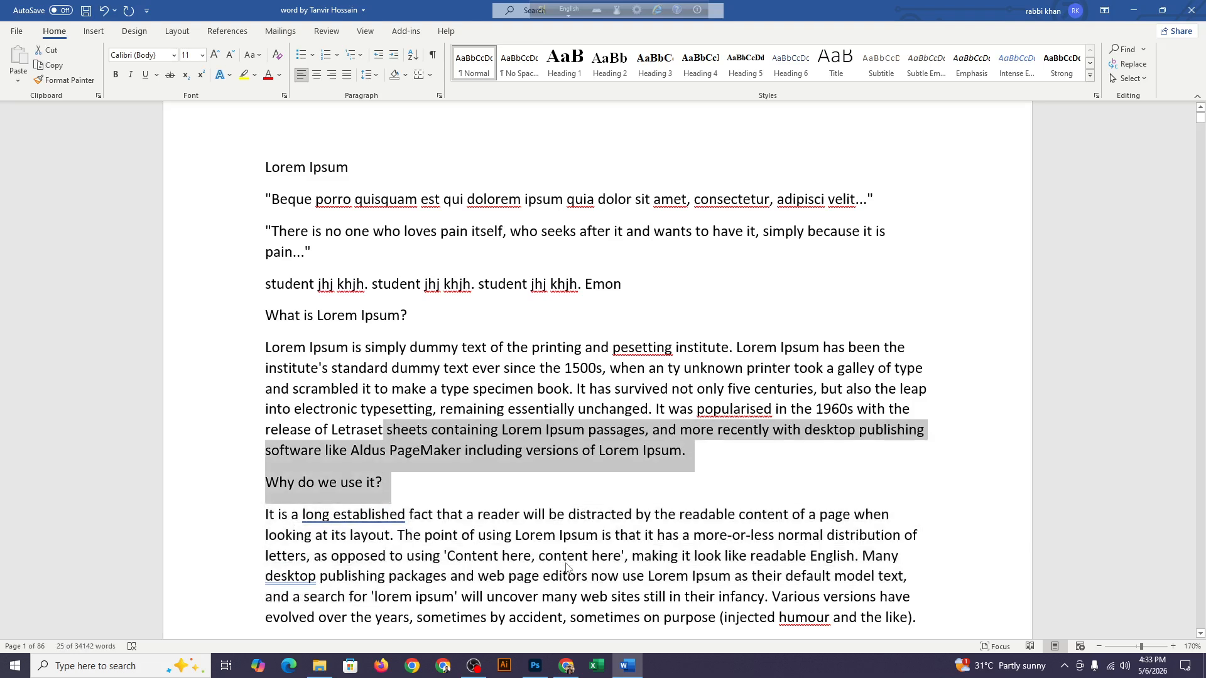
key("shift+Down")
key("shift+Down")
key("shift+Down")
key("shift+Down")
key("shift+Down")
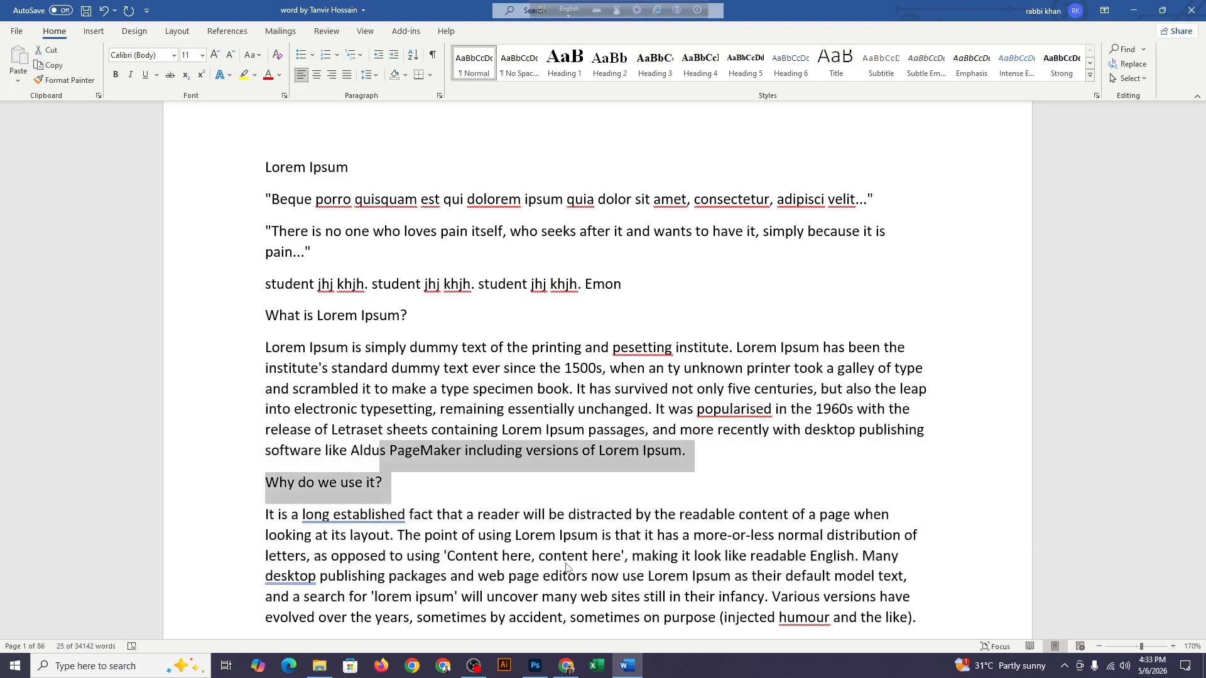
Adjust the selection character by character, forward over "It" and backward into the last line of the preceding paragraph
key("shift+Right")
key("shift+Right")
key("shift+Right")
key("shift+Right")
key("shift+Right")
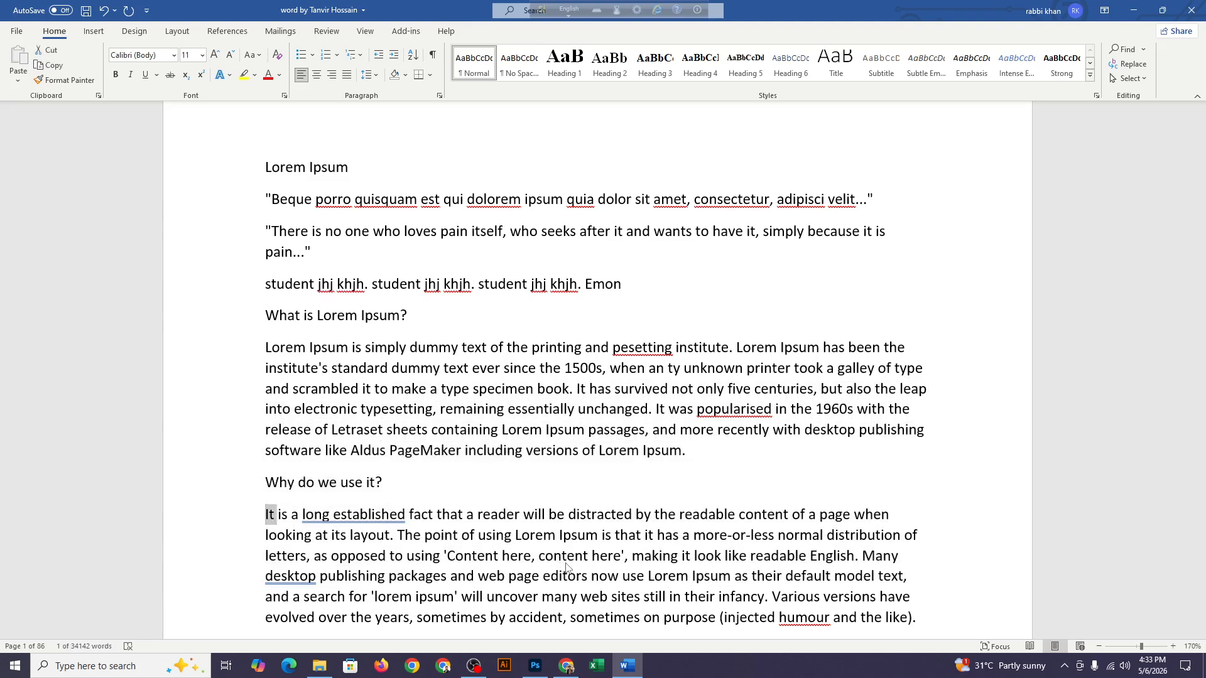
key("shift+Right")
key("shift+Right")
key("shift+Left")
key("shift+Left")
key("shift+Left")
key("shift+Left")
key("shift+Left")
key("shift+Left")
key("shift+Left")
key("shift+Left")
key("shift+Left")
key("shift+Left")
key("shift+Left")
key("shift+Left")
key("shift+Left")
key("shift+Left")
key("shift+Left")
key("shift+Left")
key("shift+Left")
key("shift+Left")
key("shift+Left")
key("shift+Left")
key("shift+Left")
key("shift+Left")
key("shift+Left")
key("shift+Left")
key("shift+Left")
key("shift+Left")
key("shift+Left")
key("shift+Left")
key("shift+Left")
key("shift+Left")
key("shift+Left")
key("shift+Left")
key("shift+Left")
key("shift+Left")
key("shift+Left")
key("shift+Left")
key("shift+Left")
key("shift+Left")
key("shift+Left")
key("shift+Left")
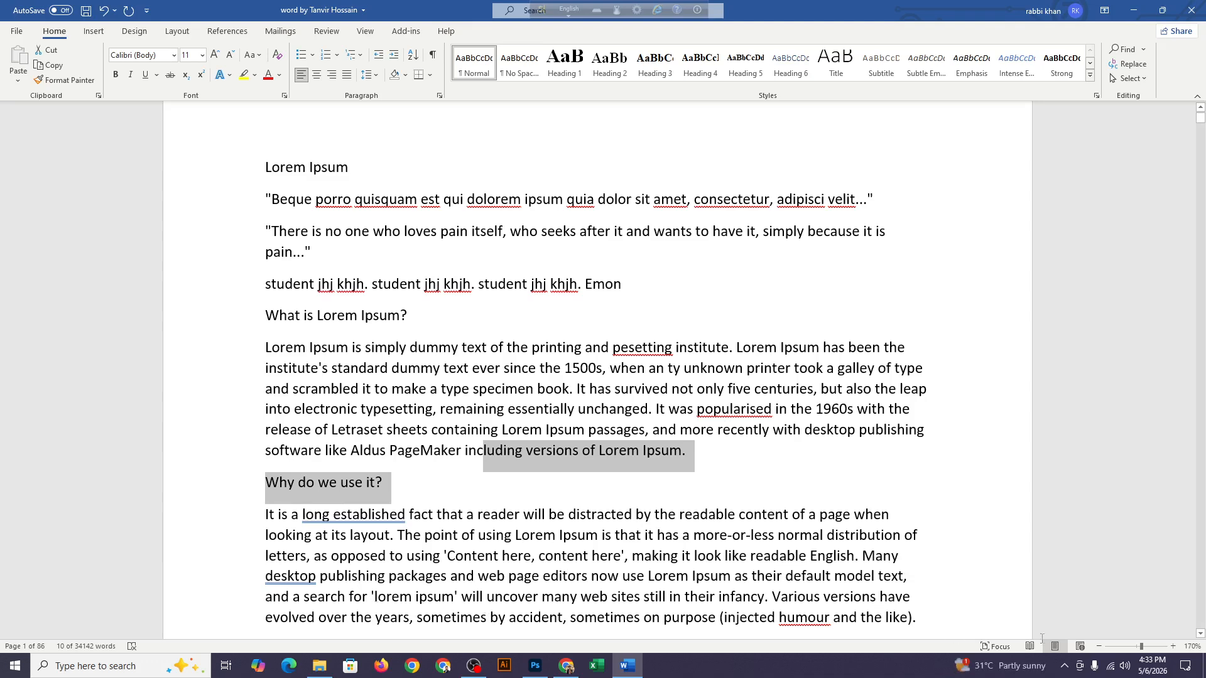
Select all text and objects in the document with the Select All command, and clear the selection
left_click(780, 411)
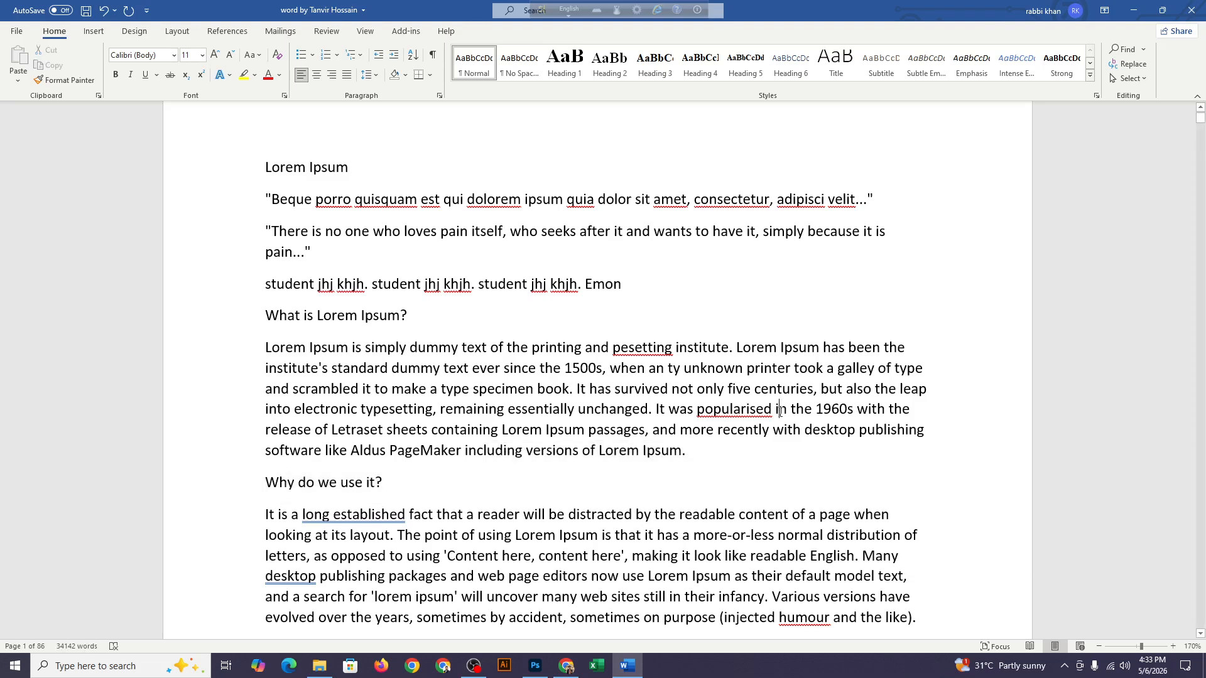
left_click(1147, 78)
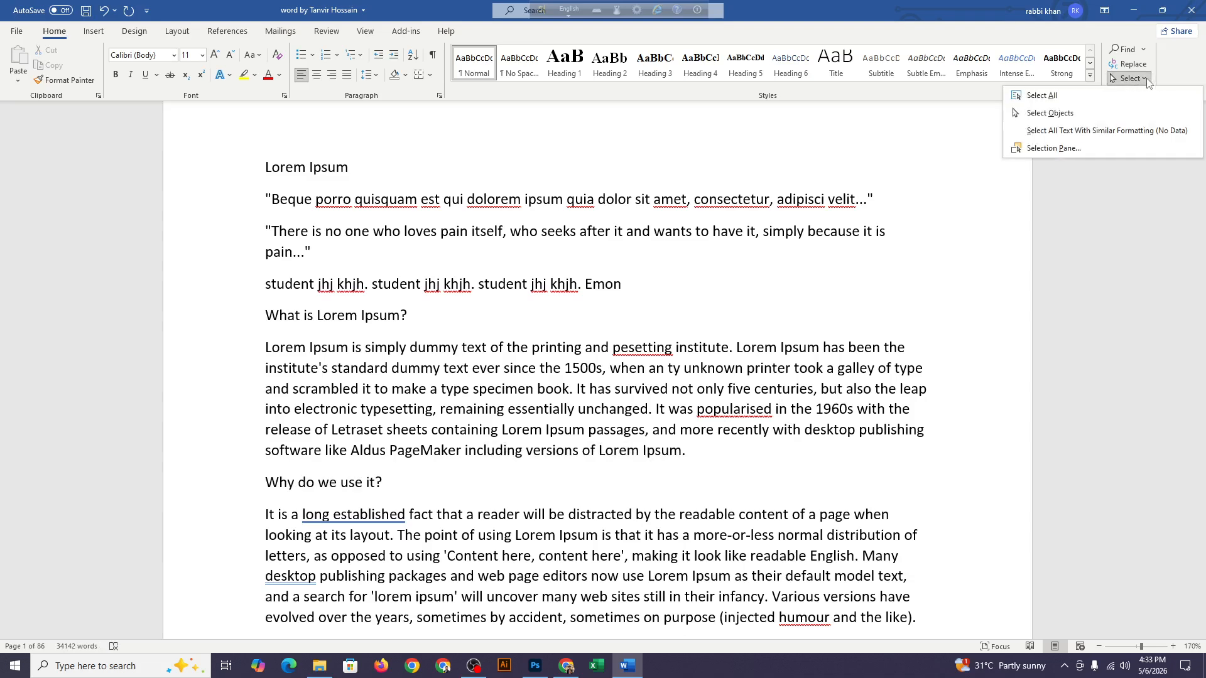
left_click(1042, 96)
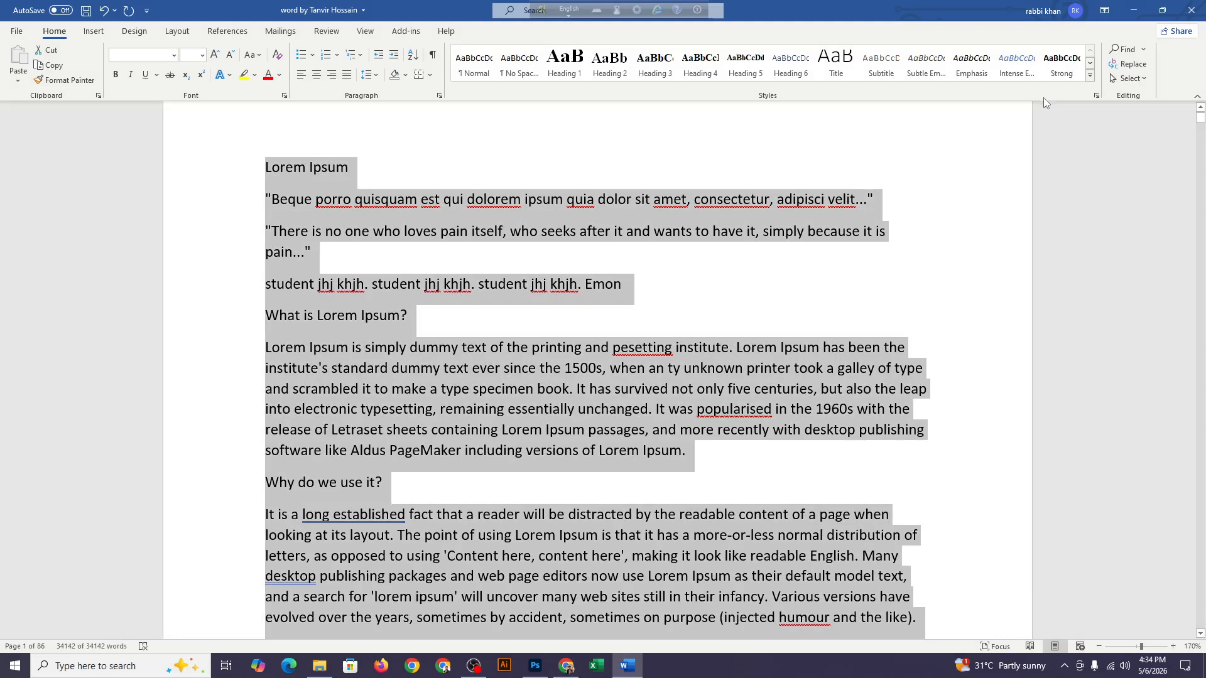
left_click(773, 304)
Look through the first pages of the document and review the available Select options, including selecting text with similar formatting
scroll(773, 303, "down", 20)
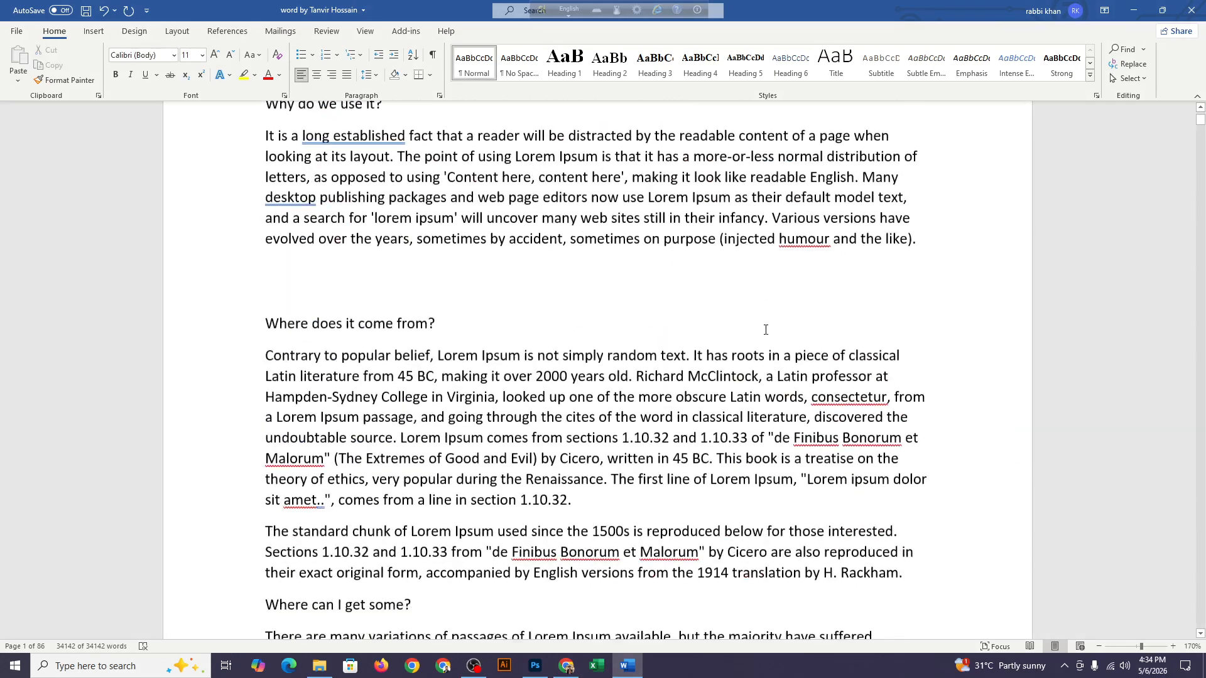
scroll(766, 324, "up", 3)
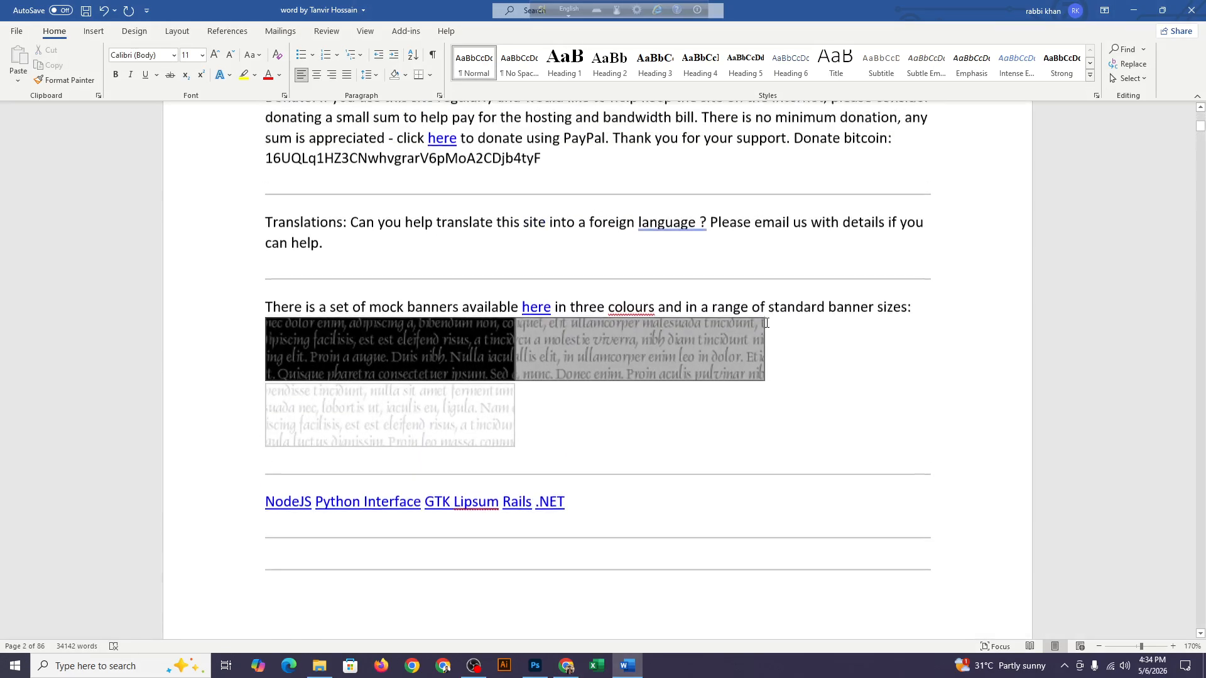
left_click(1145, 83)
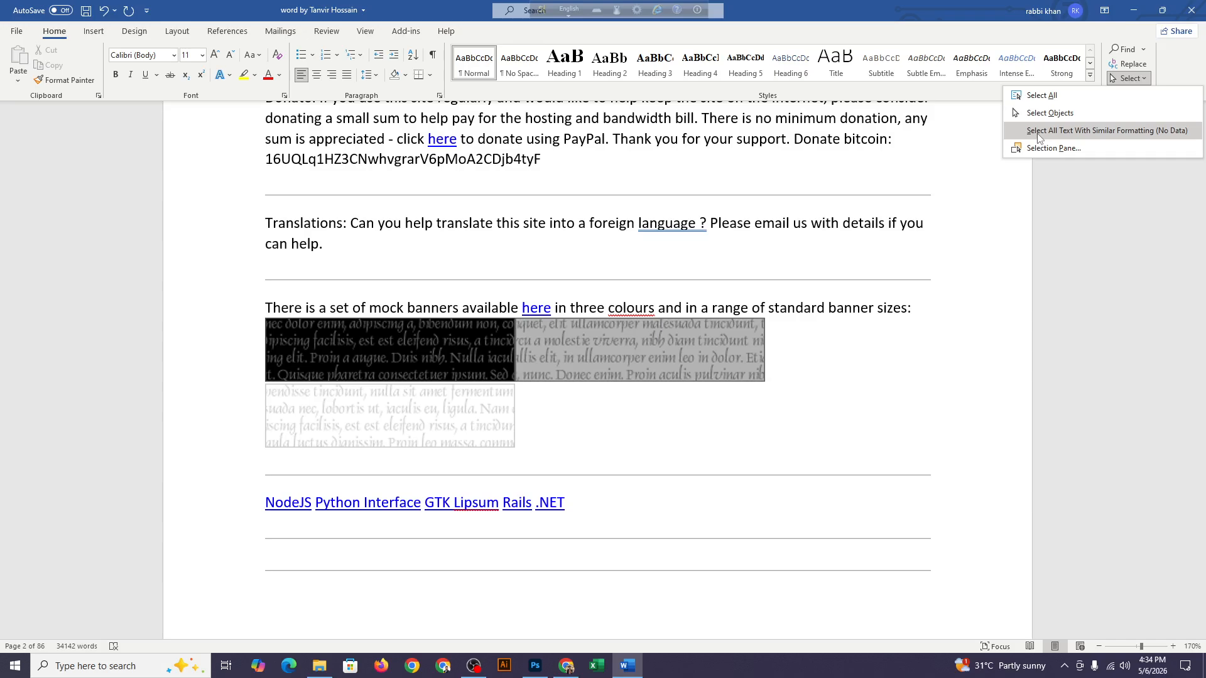
scroll(851, 298, "down", 8)
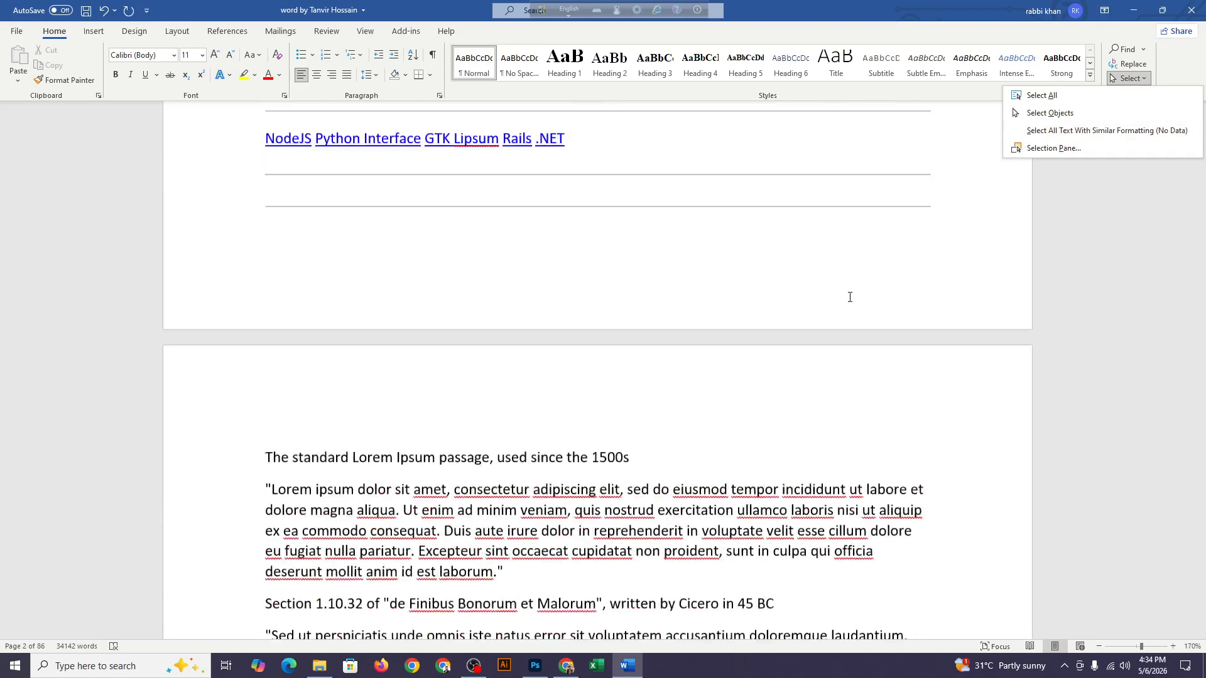
scroll(852, 299, "down", 3)
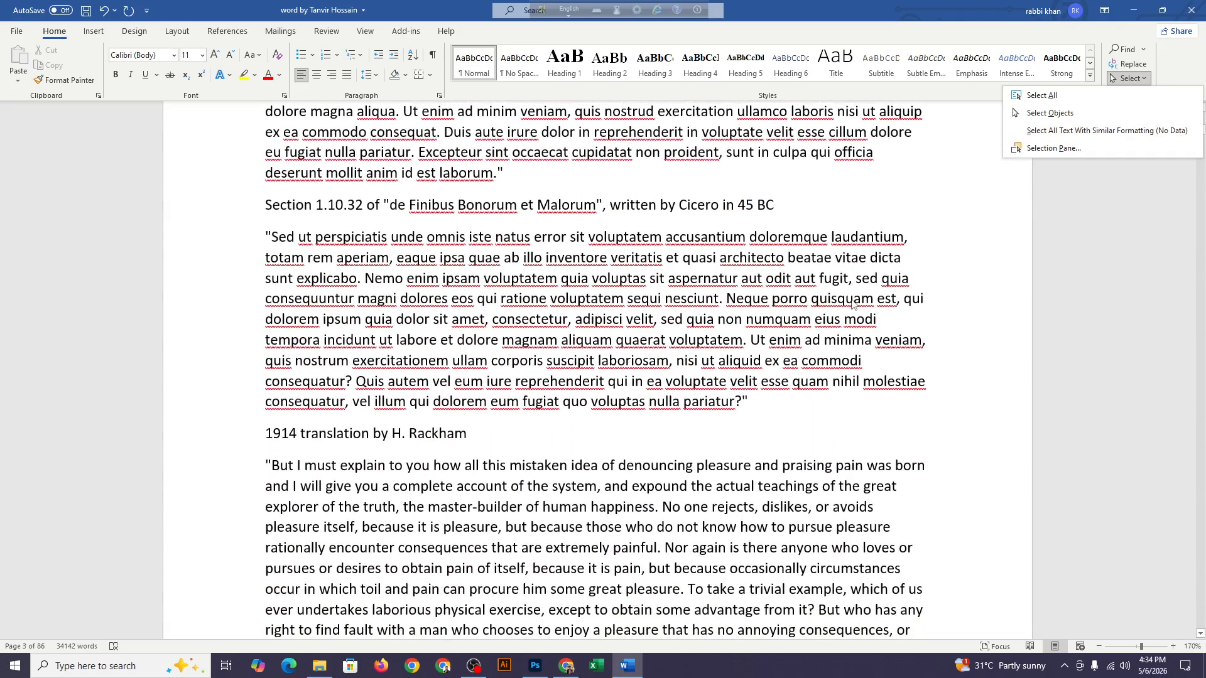
scroll(851, 303, "down", 12)
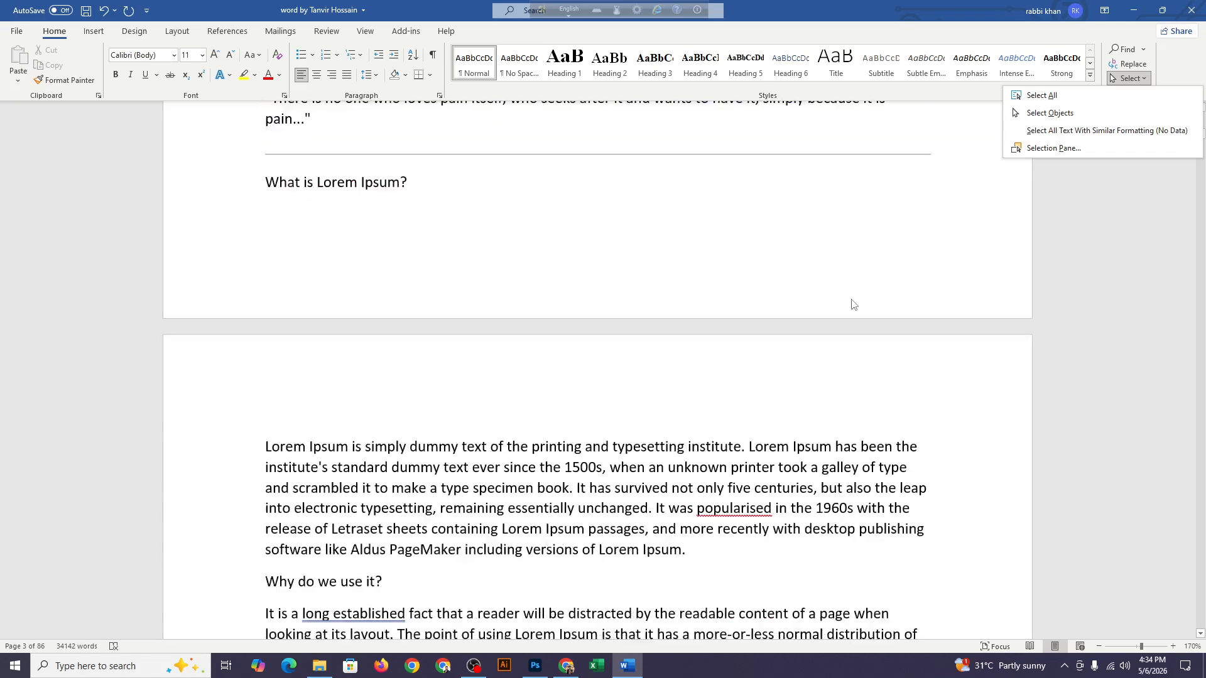
scroll(853, 305, "down", 14)
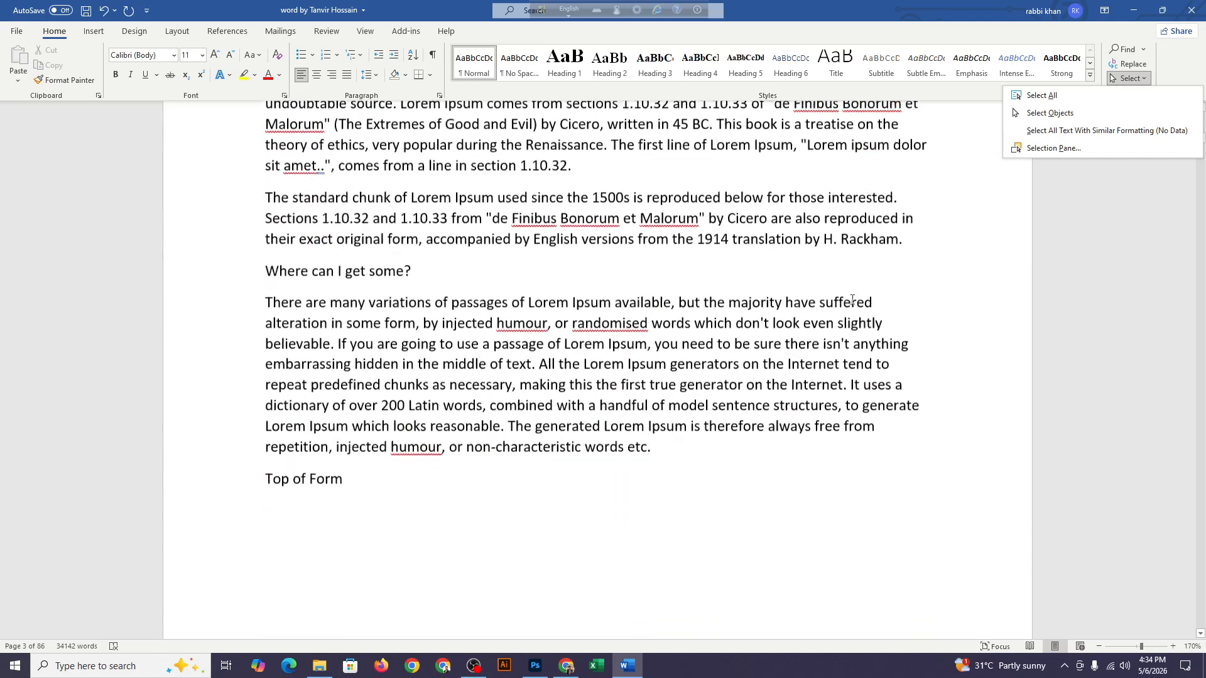
scroll(852, 300, "down", 9)
scroll(853, 304, "up", 13)
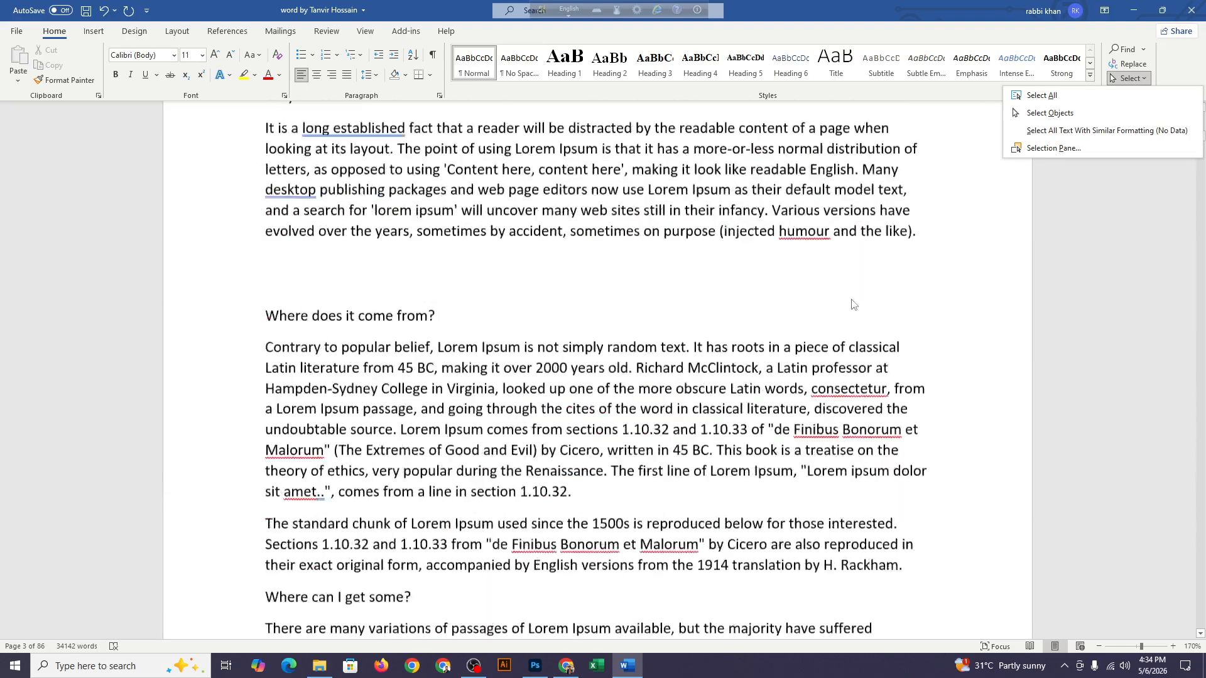
scroll(853, 305, "up", 12)
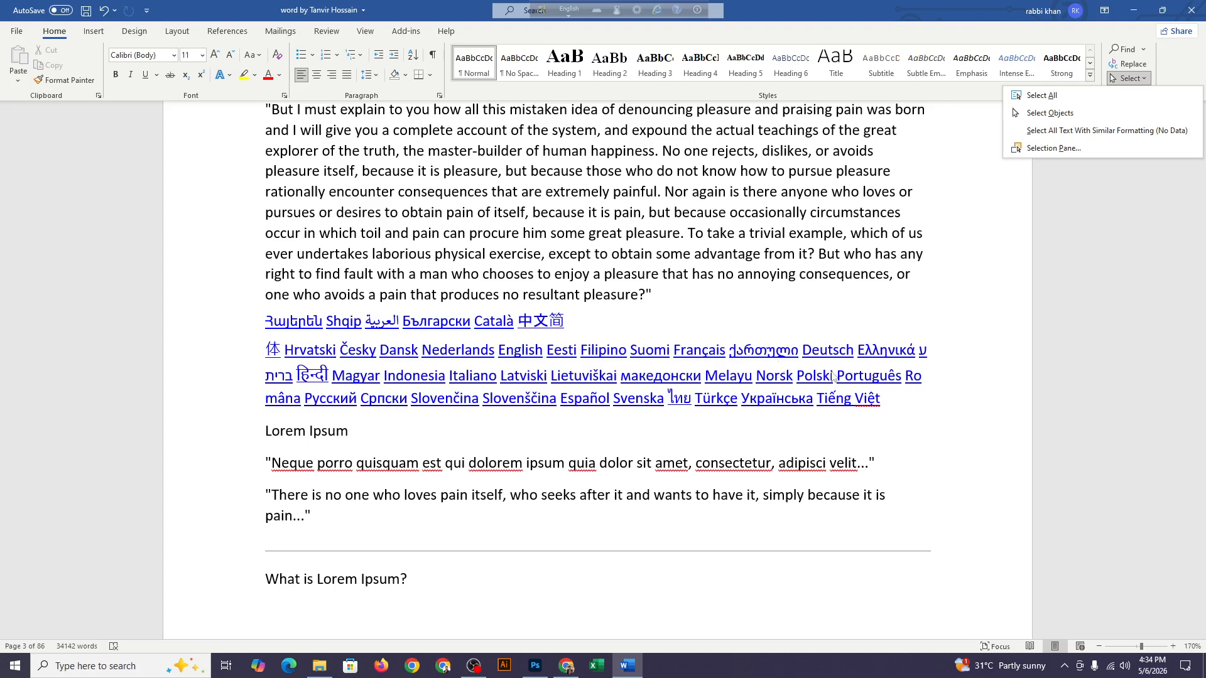
Try selecting text with similar formatting based on the fragment "Ro" in the language links, and clear the selection
left_click(924, 351)
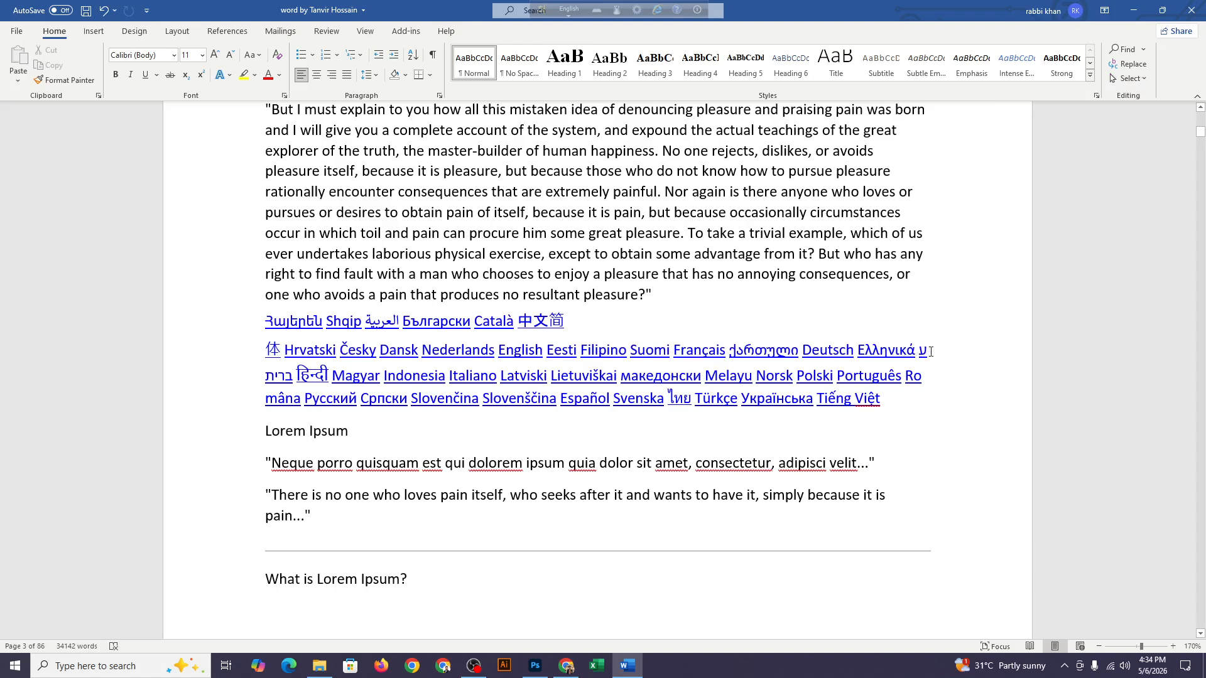
double_click(923, 350)
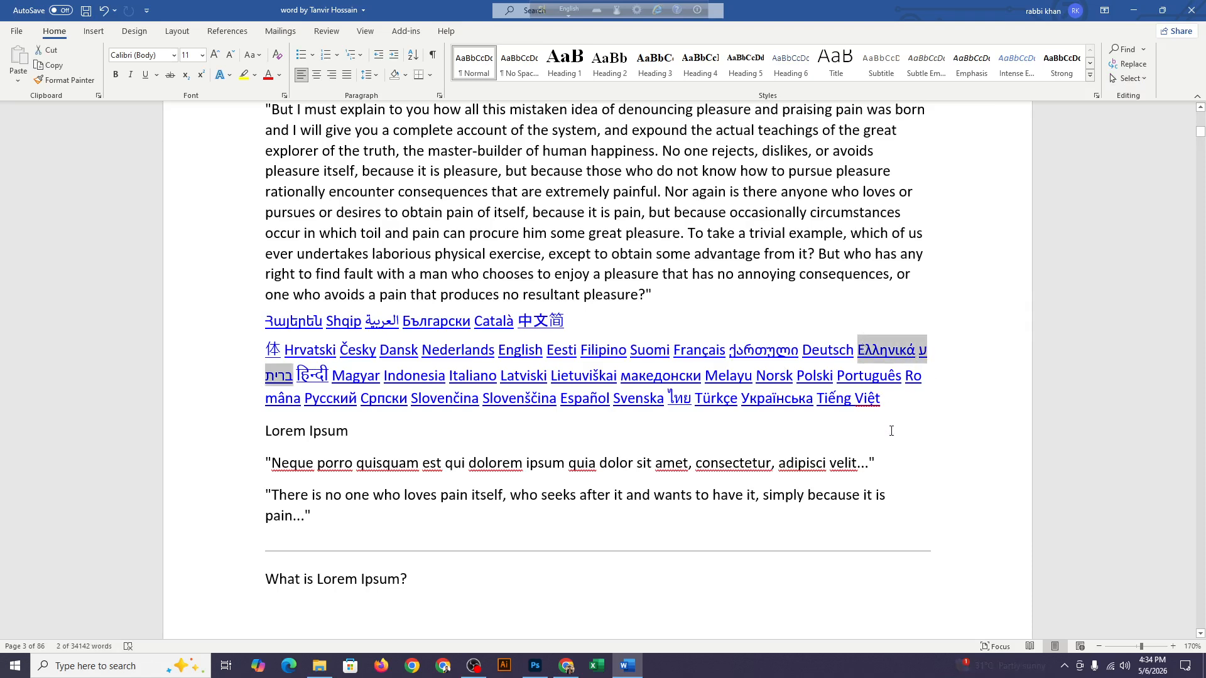
left_click(822, 329)
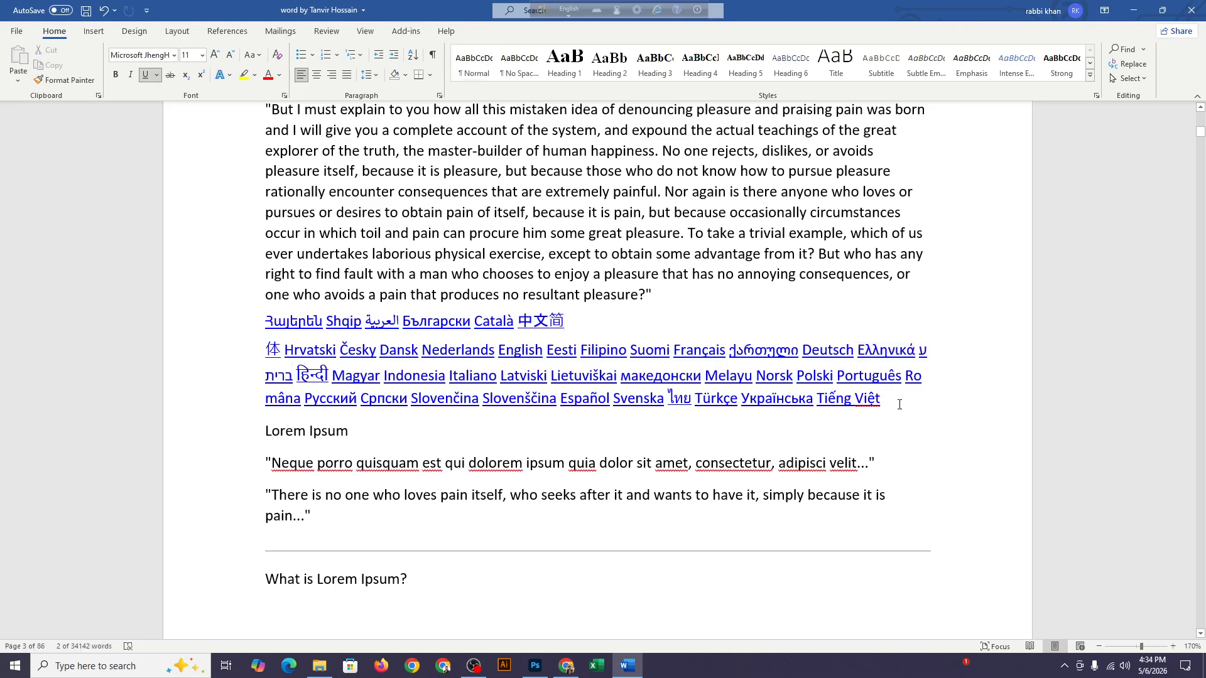
left_click(911, 380)
double_click(911, 380)
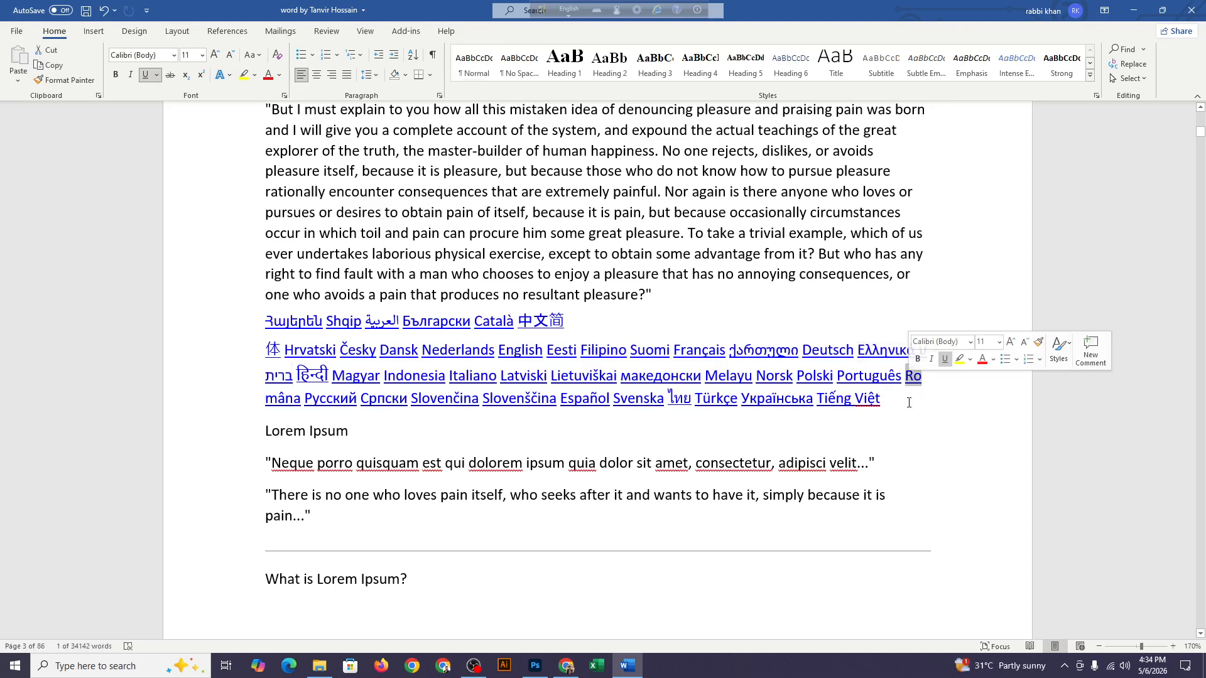
left_click(1143, 78)
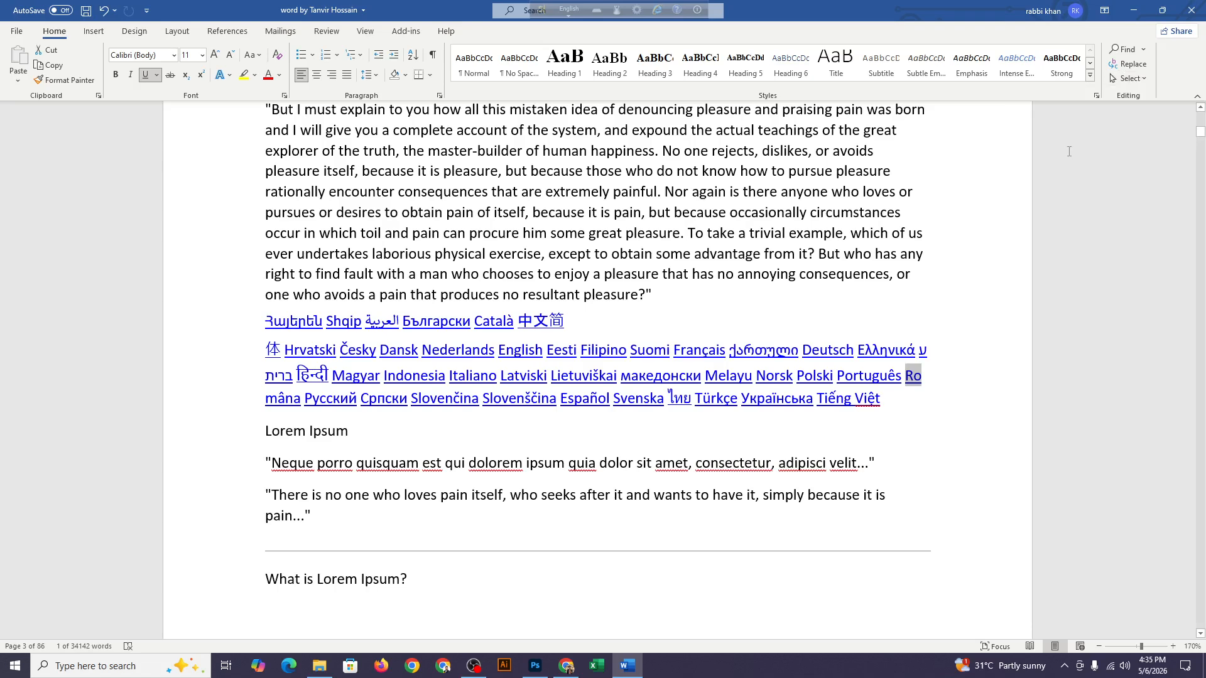
left_click(1133, 78)
left_click(1123, 137)
left_click(914, 301)
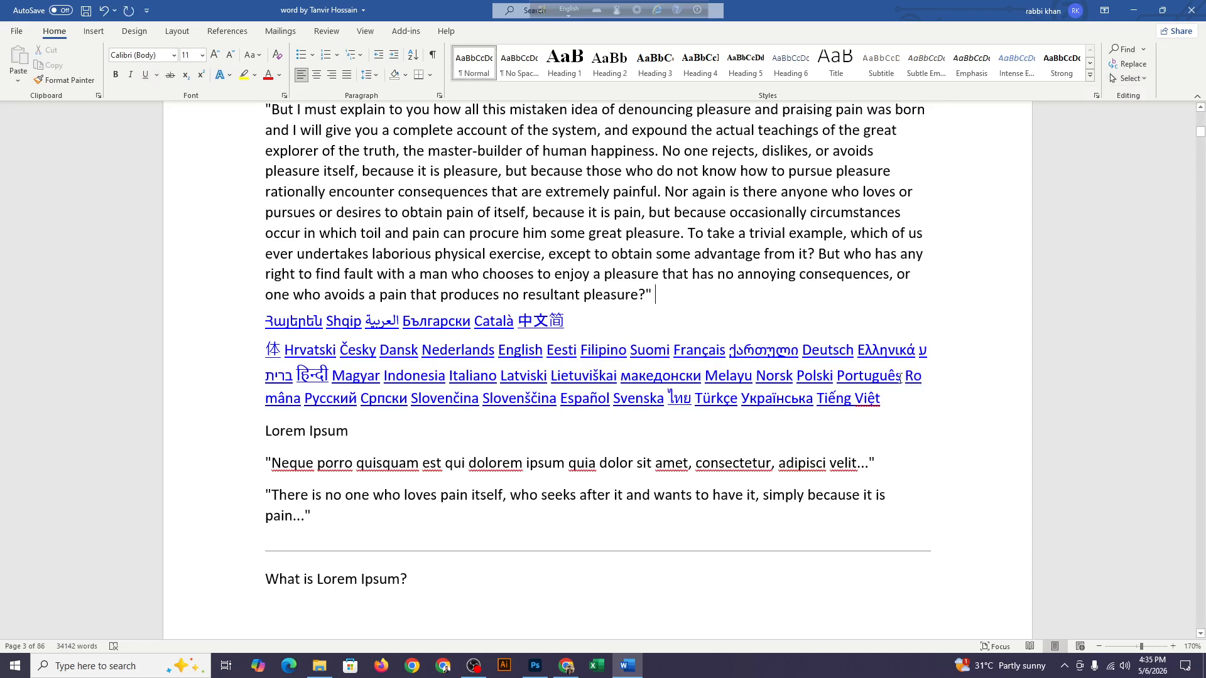
Select similarly formatted text based on the language links from the Chinese link through "Melayu", inspect it across the pages, and clear the selection
left_click_drag(704, 323, 751, 377)
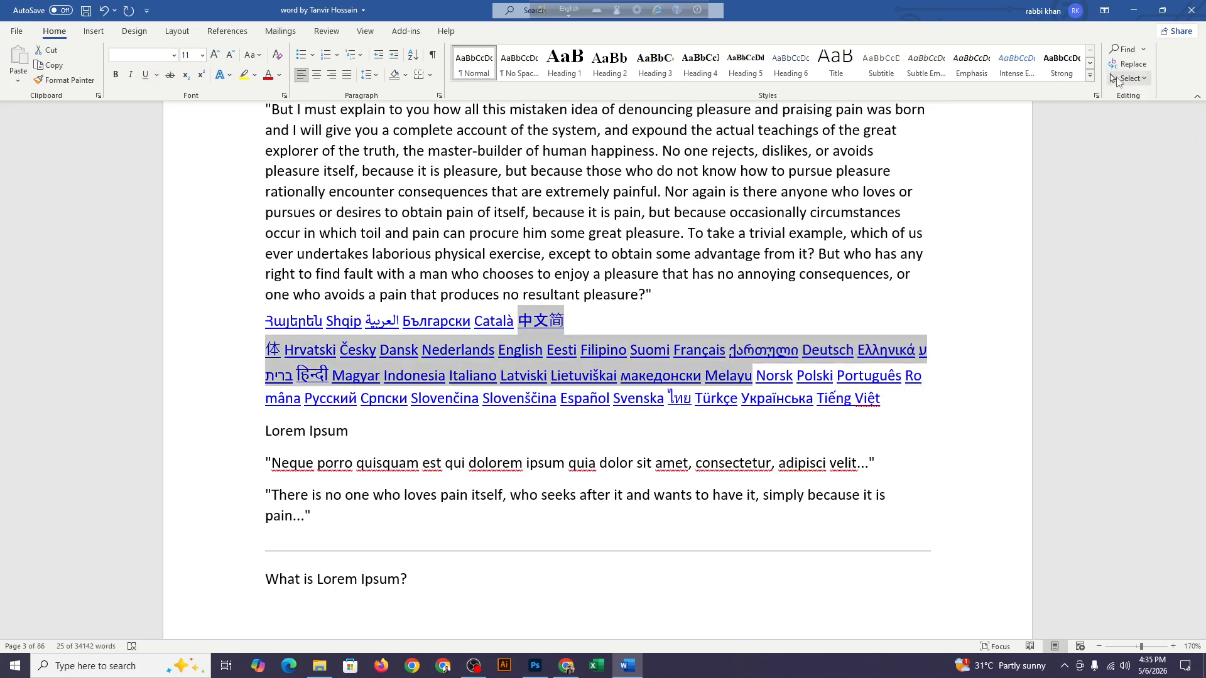
left_click(1129, 78)
left_click(1096, 113)
scroll(785, 333, "down", 10)
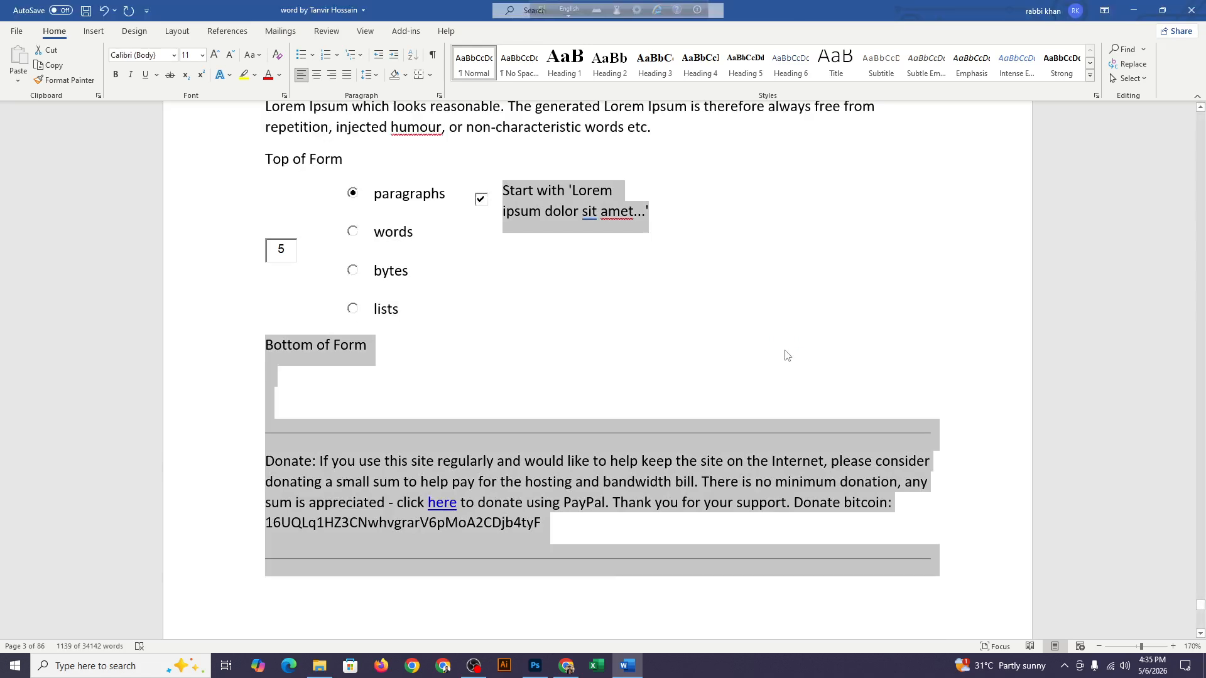
scroll(787, 355, "down", 16)
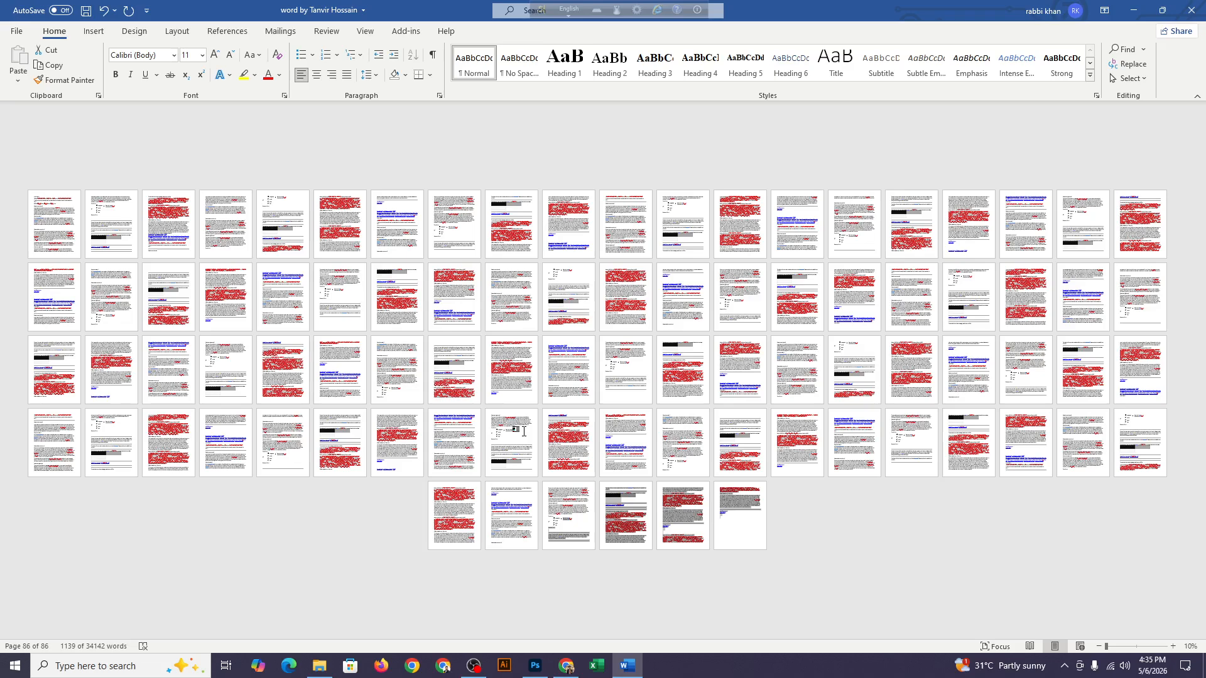
scroll(526, 360, "up", 7, "ctrl")
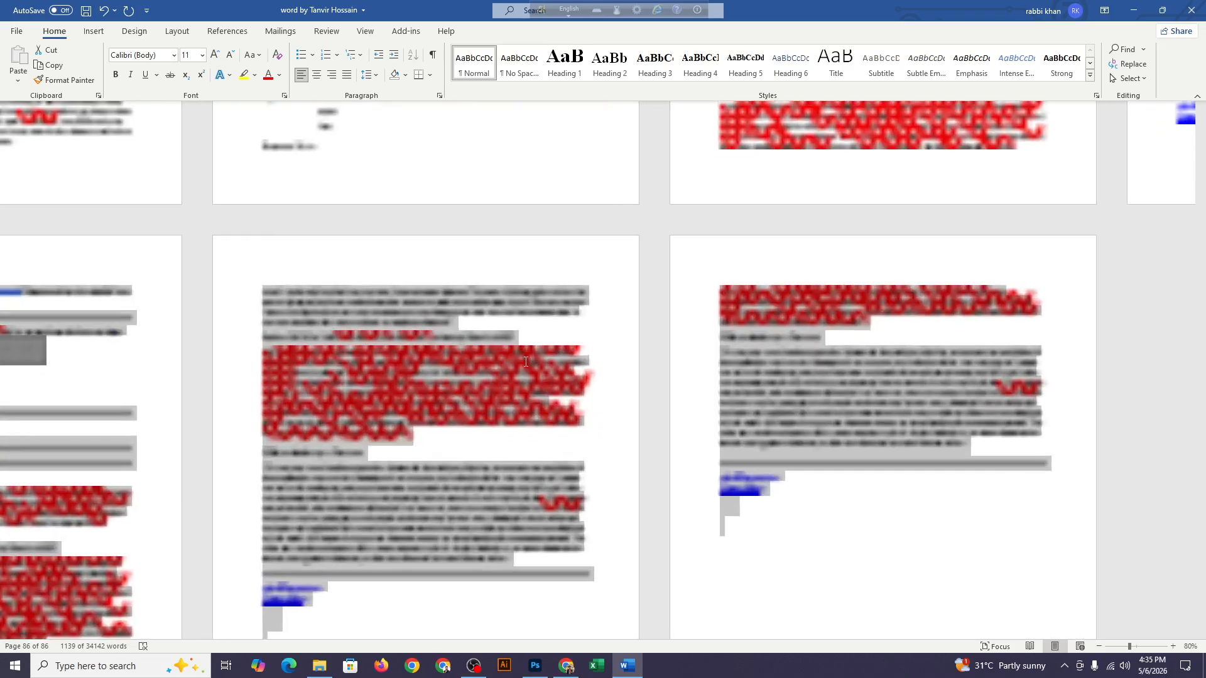
scroll(526, 366, "up", 5)
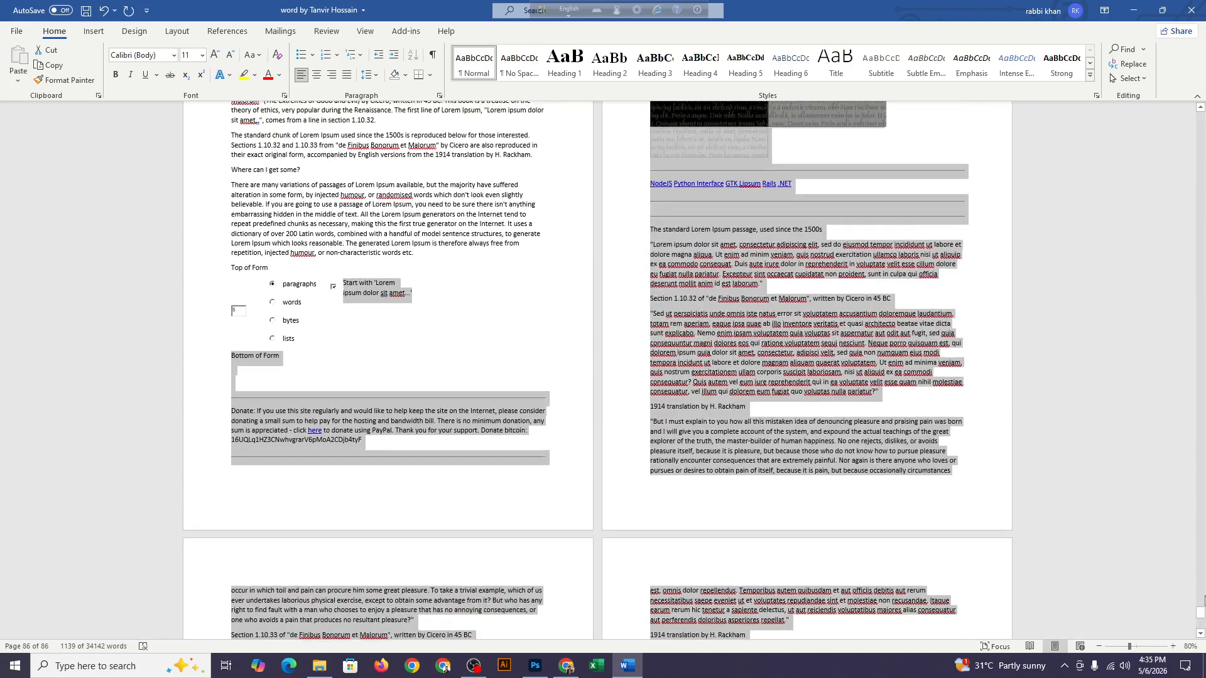
scroll(1189, 382, "up", 10)
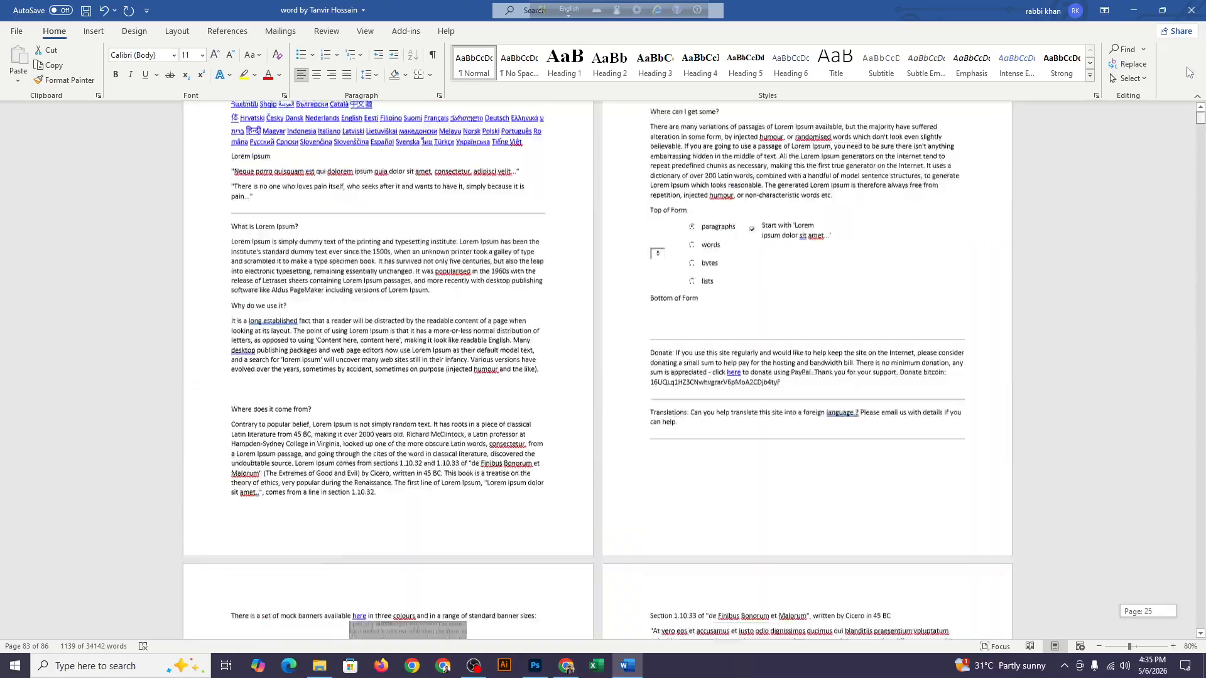
left_click(304, 233)
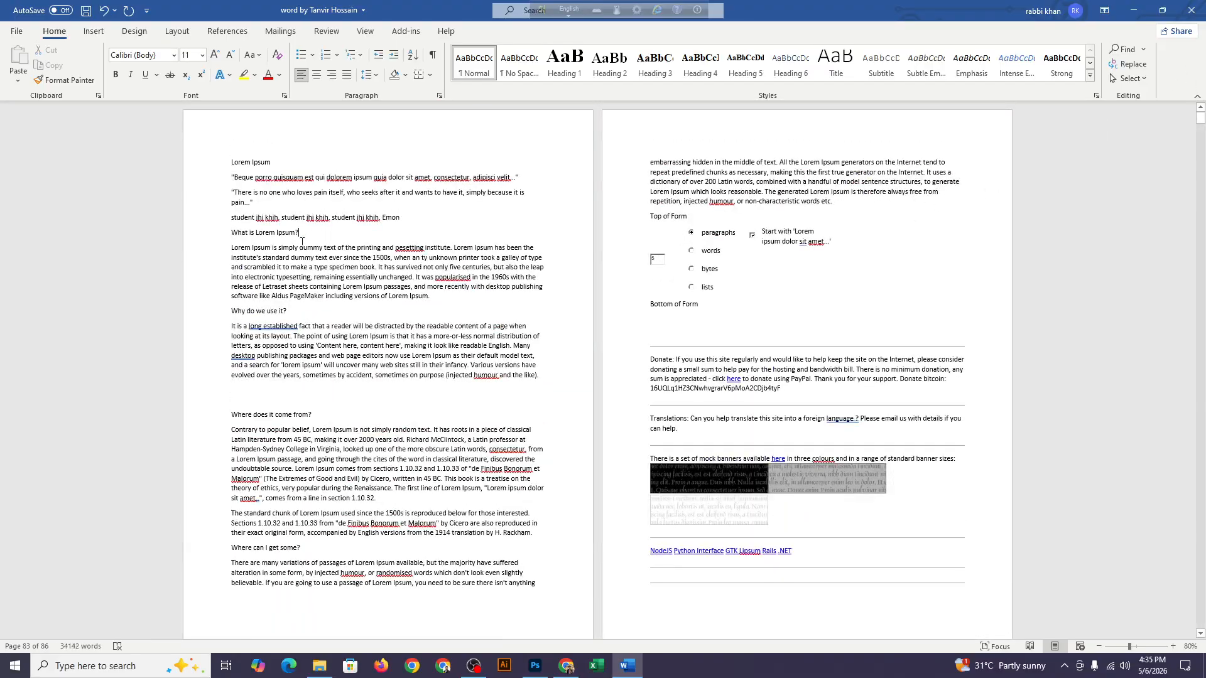
Bold "Lorem Ipsum" through "Beque porro" at the document's start, and "text of the printing" through "type specimen" under "What is Lorem Ipsum?"
scroll(270, 276, "up", 7, "ctrl")
scroll(264, 280, "up", 2)
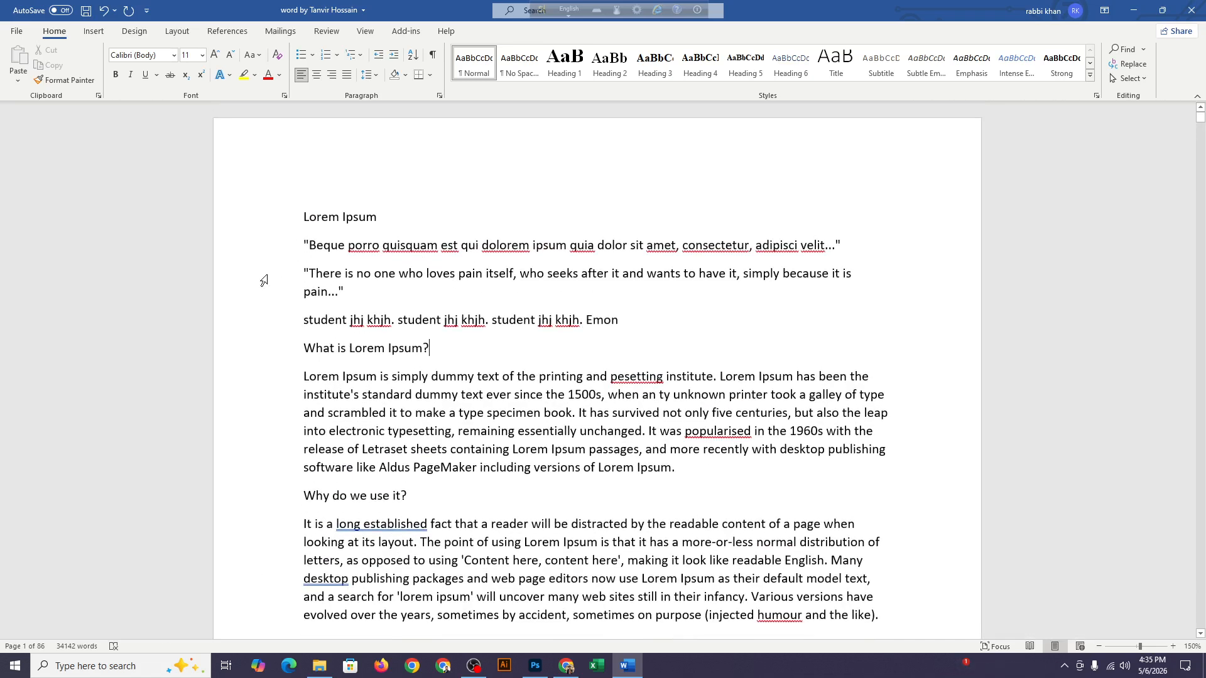
left_click_drag(315, 221, 381, 248)
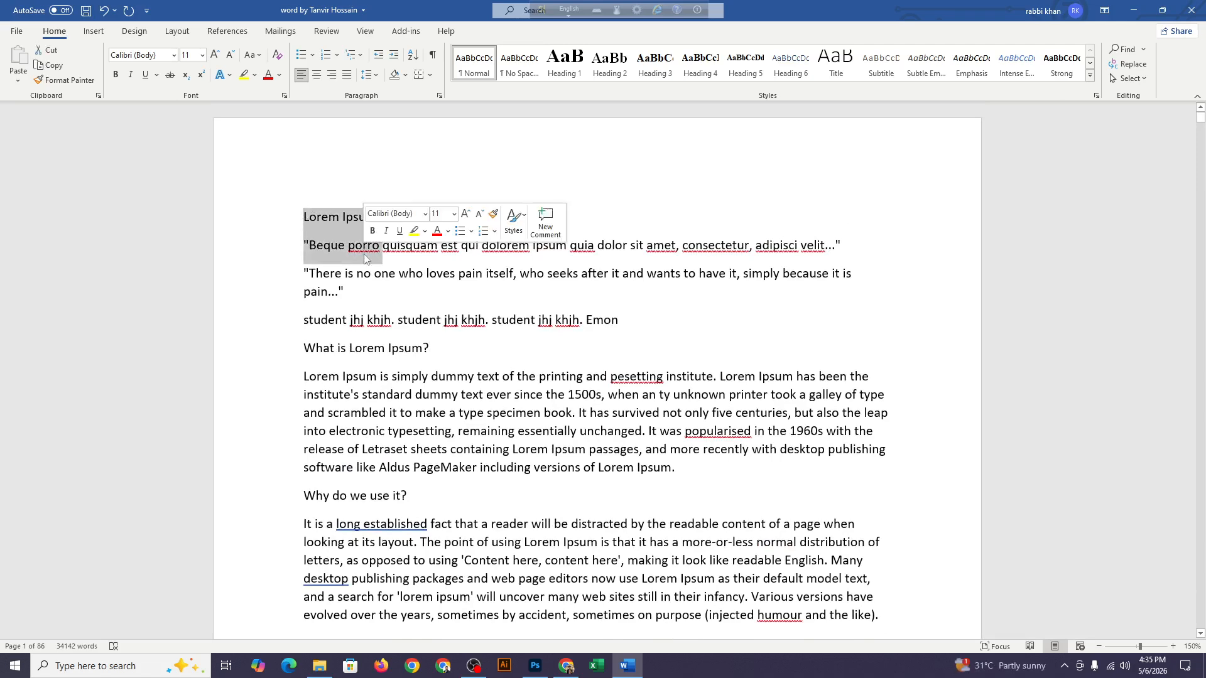
left_click(115, 76)
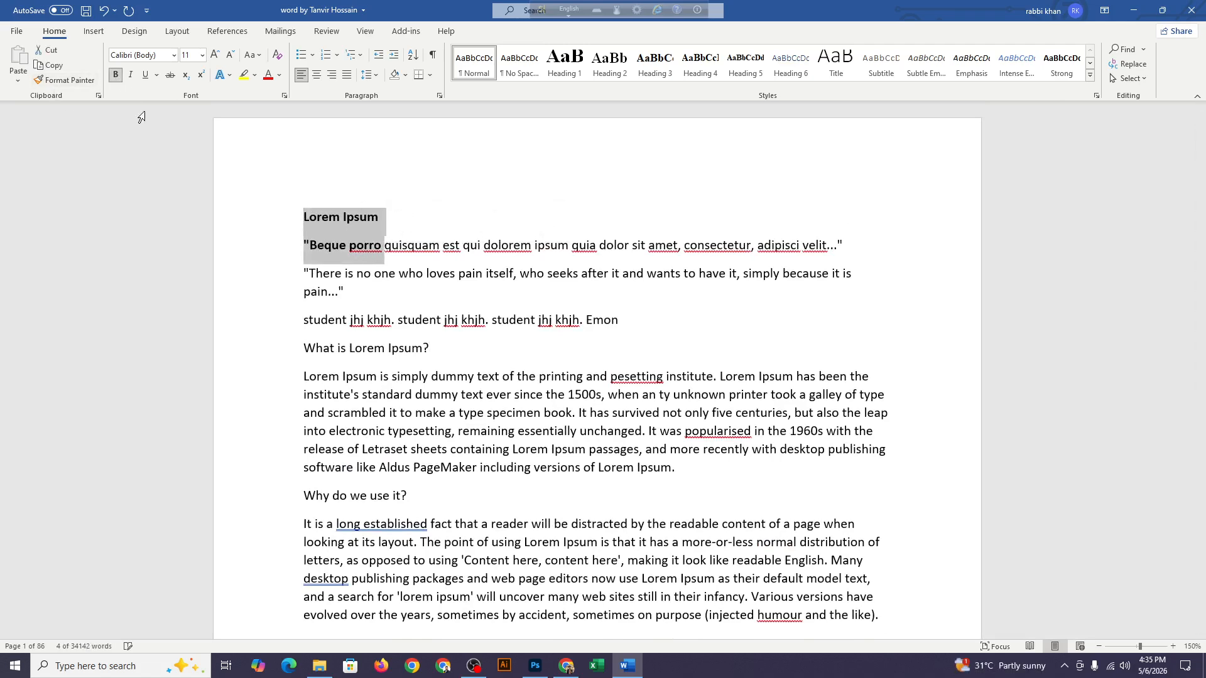
left_click_drag(499, 372, 542, 413)
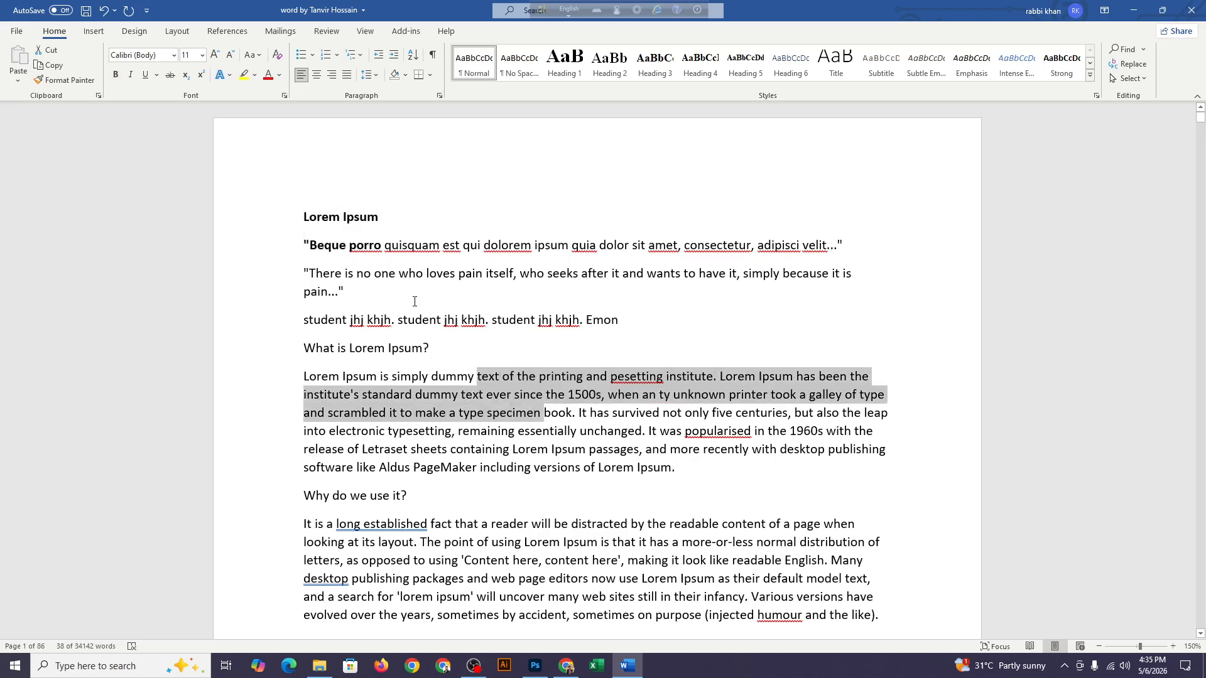
left_click(115, 74)
Bold "editors now use" through "by accident, so" under "Why do we use it?", and "word in classical literature" through "Cicero, written" under "Where does it come from?"
scroll(565, 408, "down", 3)
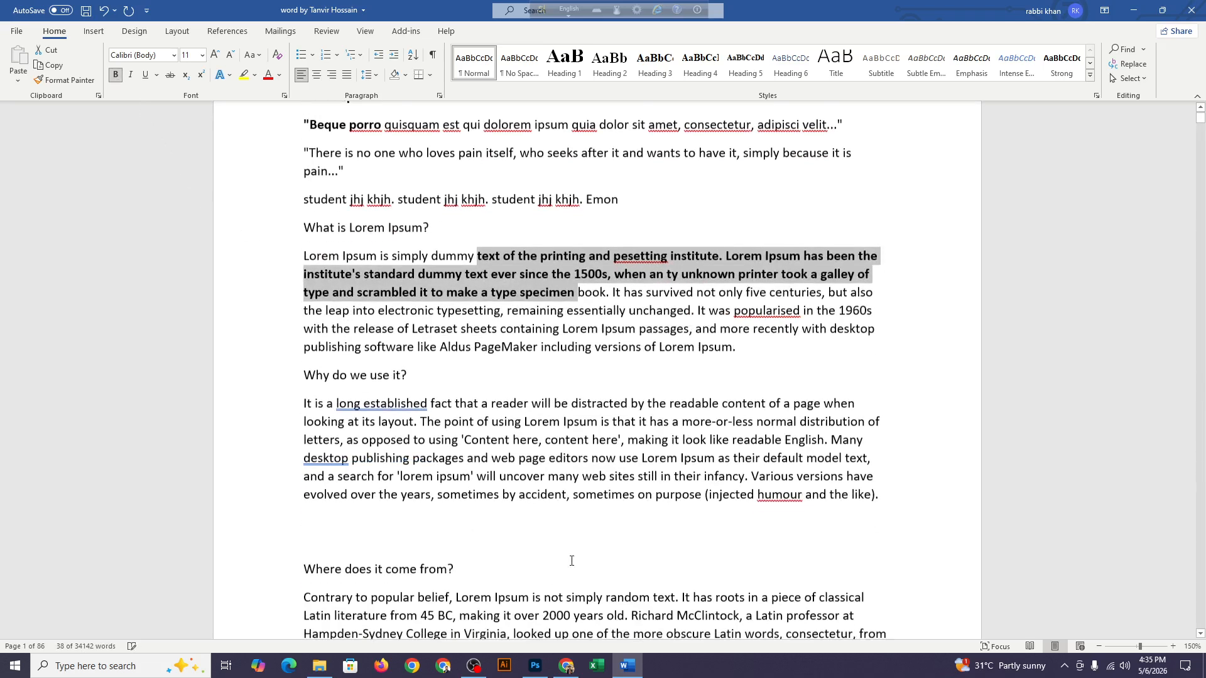
left_click_drag(549, 443, 585, 491)
left_click(116, 75)
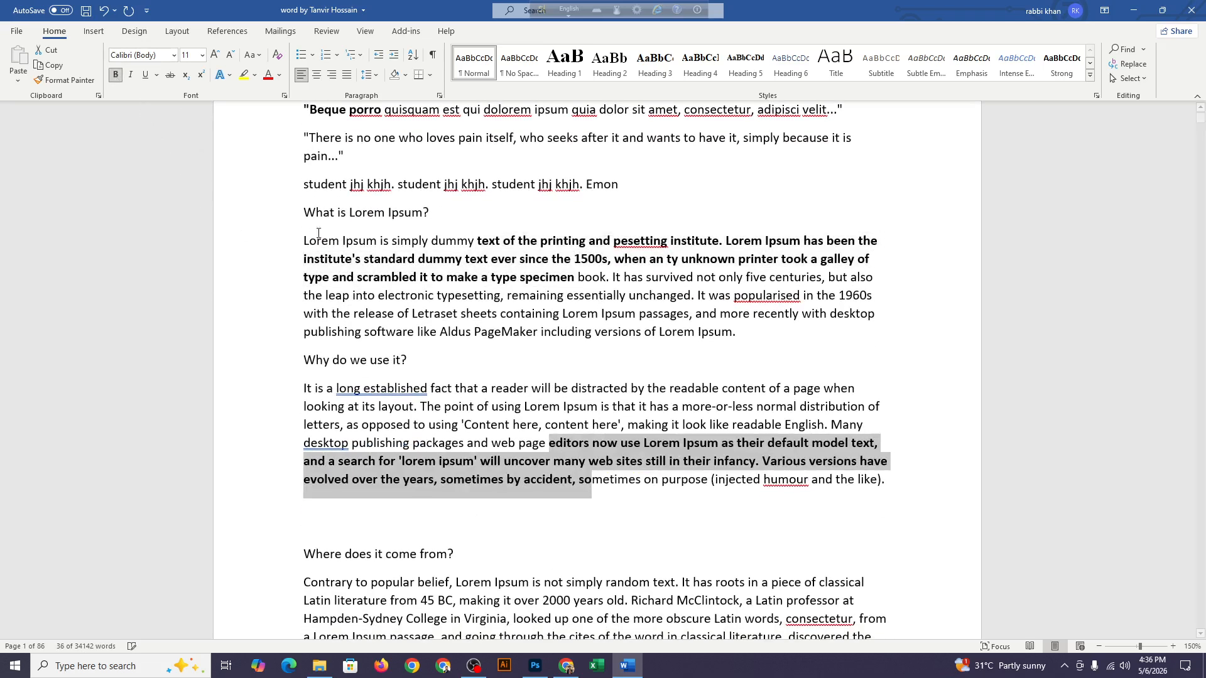
scroll(651, 530, "down", 3)
left_click_drag(651, 531, 634, 502)
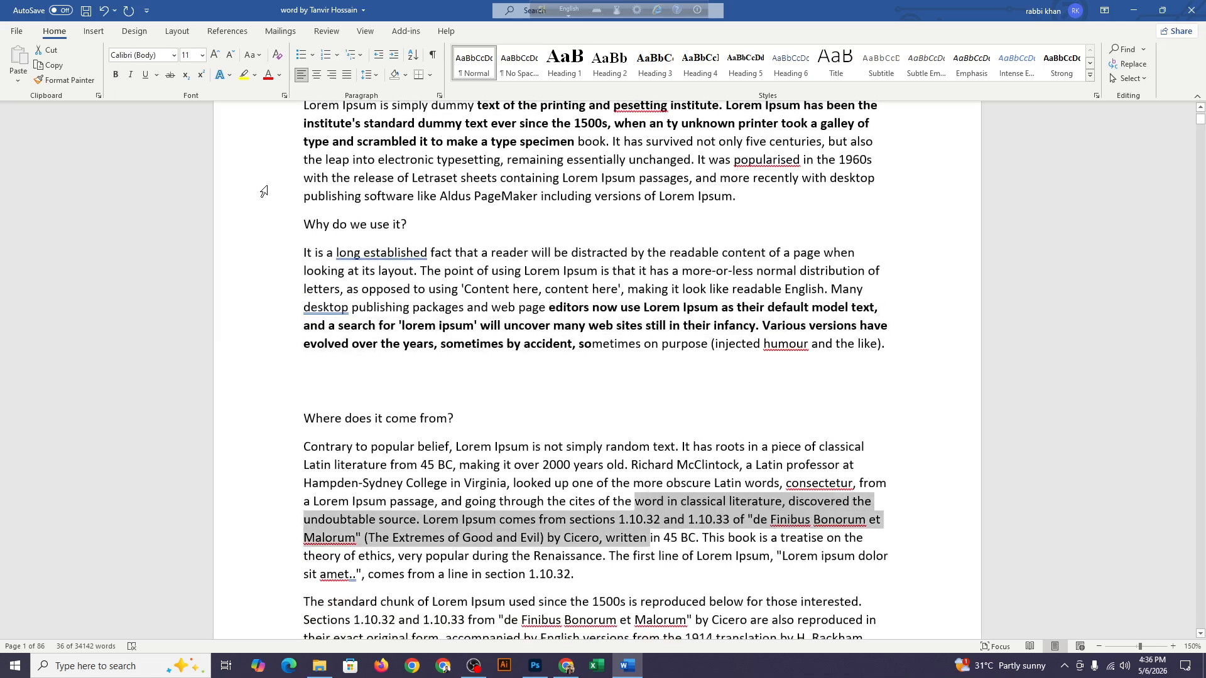
left_click(115, 75)
Bold the text from the end of the "Where can I get some?" heading through "If you are" in the paragraph below
scroll(588, 578, "down", 5)
scroll(588, 578, "down", 1)
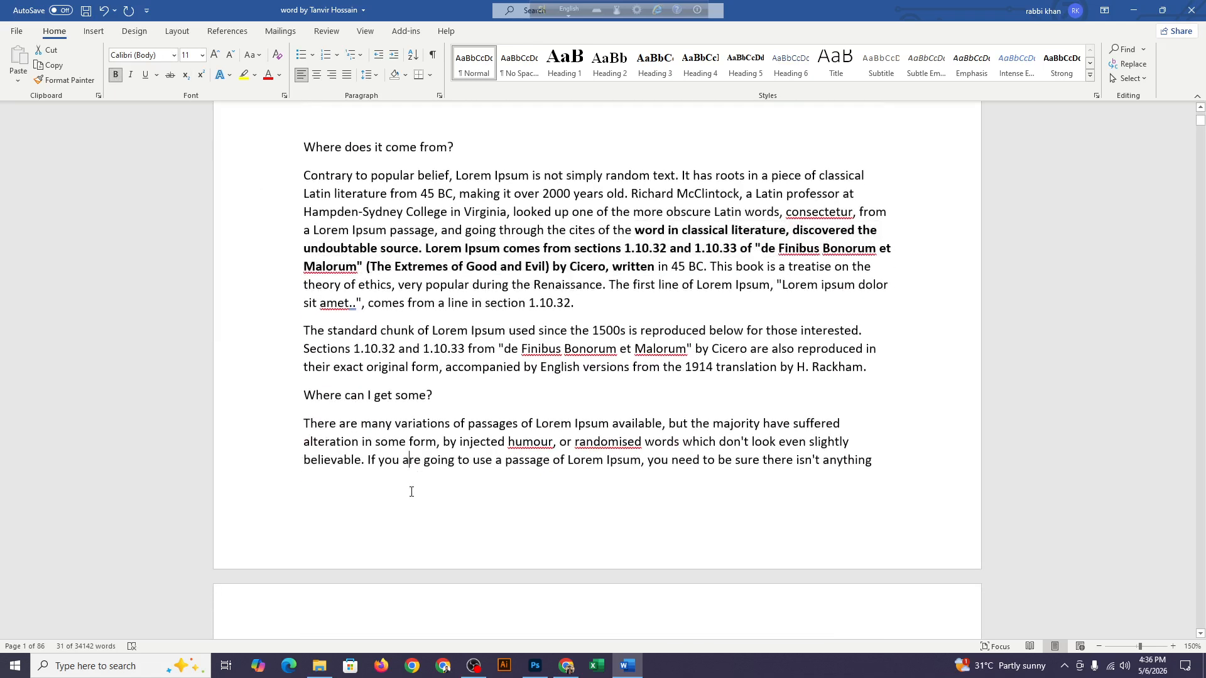
left_click_drag(423, 462, 440, 396)
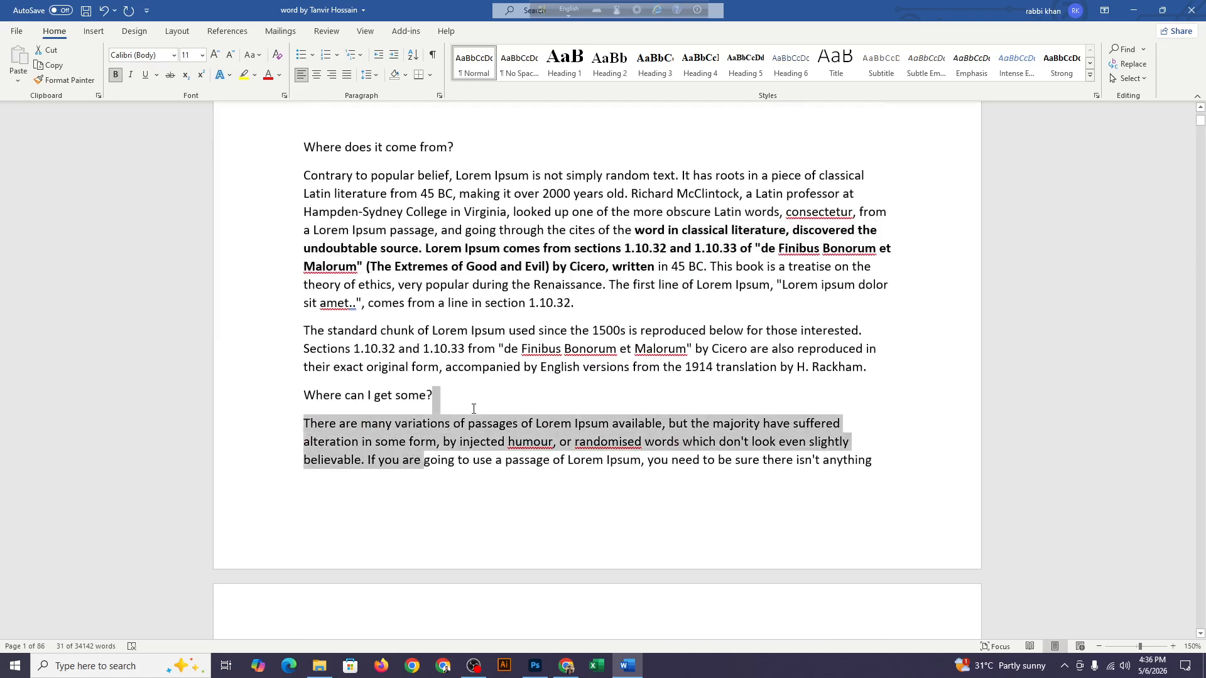
left_click(116, 75)
Select the bold word "Lorem" in the first line and extend the selection to all text with similar formatting
scroll(665, 445, "up", 3)
scroll(665, 445, "up", 8)
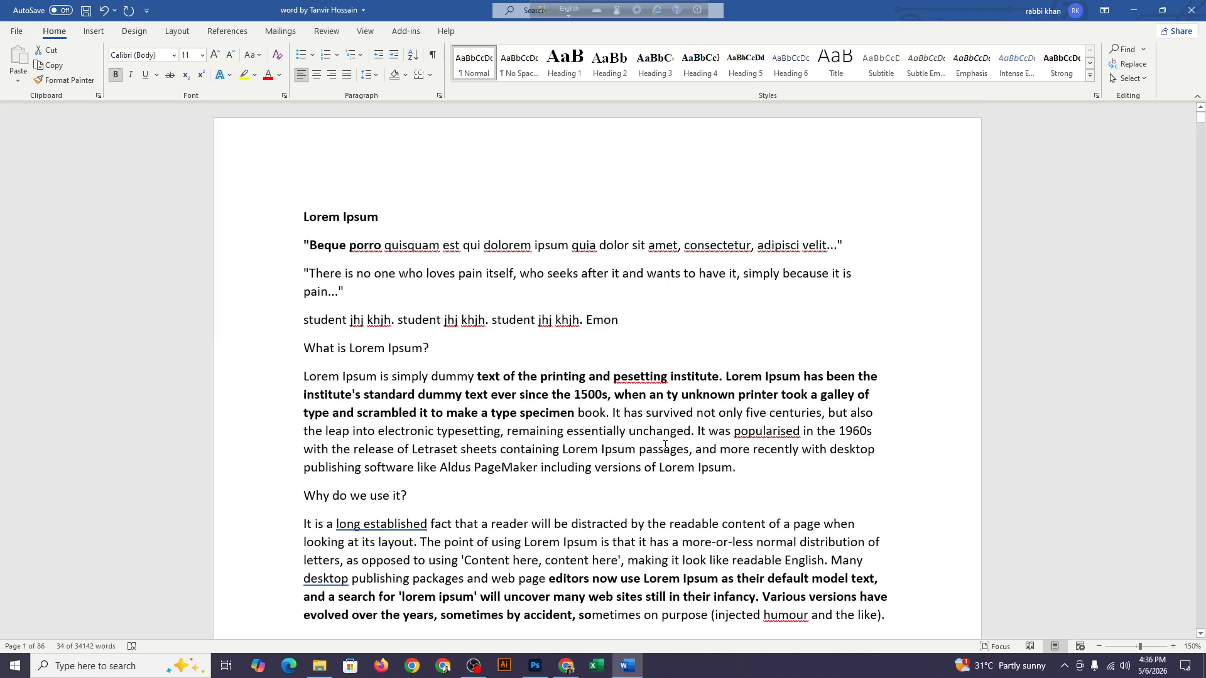
double_click(319, 218)
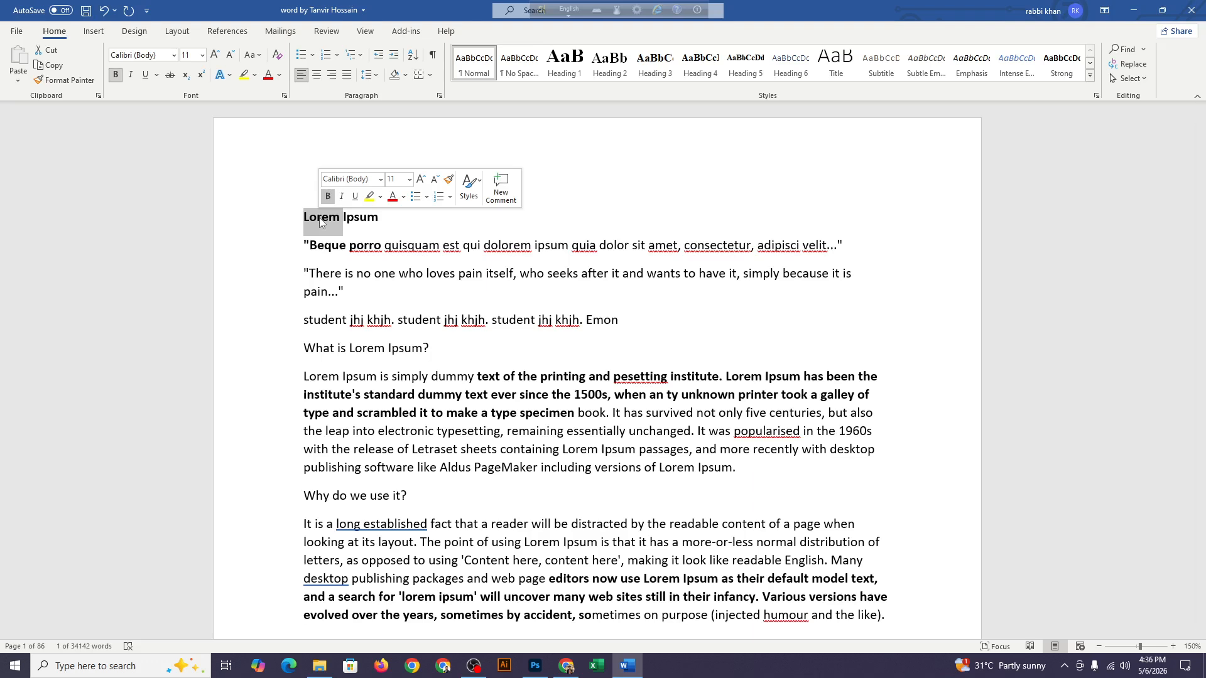
left_click(1140, 84)
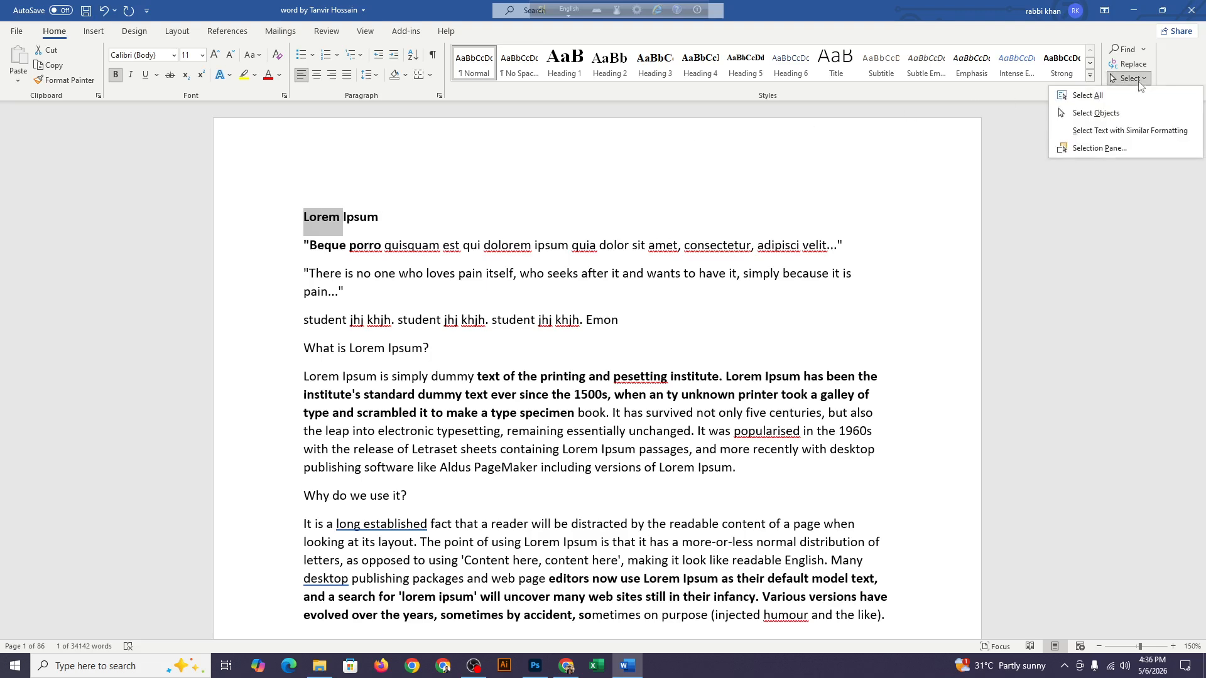
left_click(1125, 130)
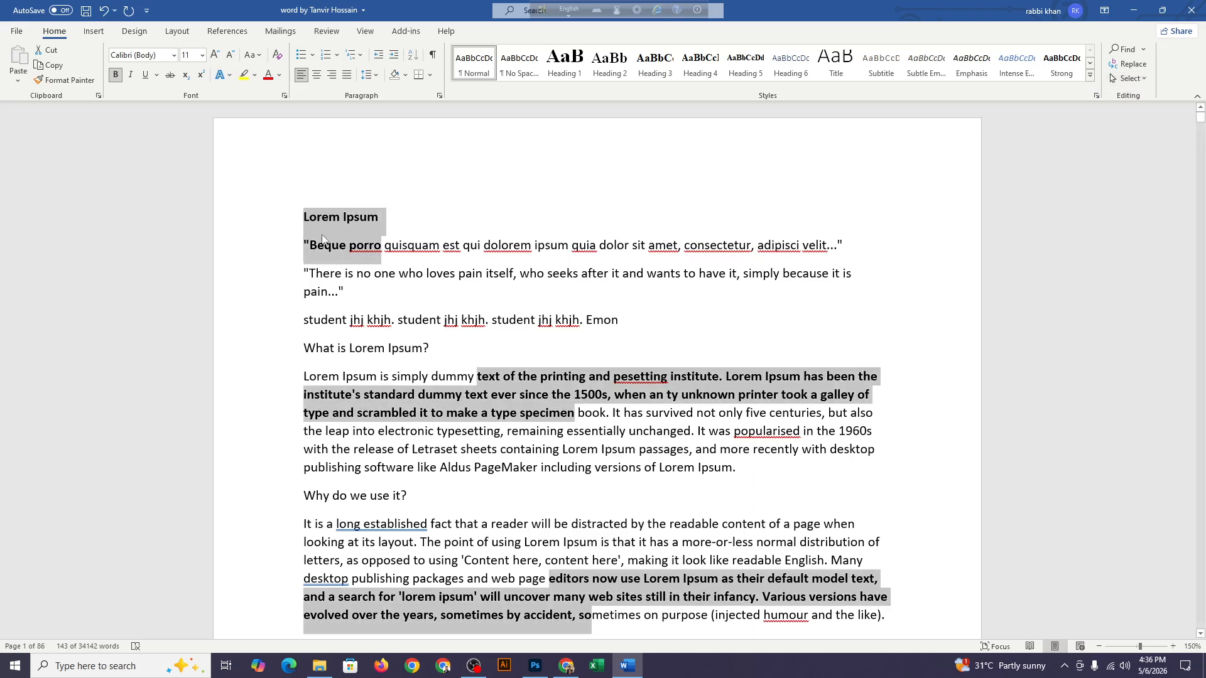
Select the bold passage "There are many" through "If you are" by itself, followed by "undoubtable source" through "Cicero, written", and clear the selection
scroll(508, 384, "down", 2)
scroll(509, 384, "down", 8)
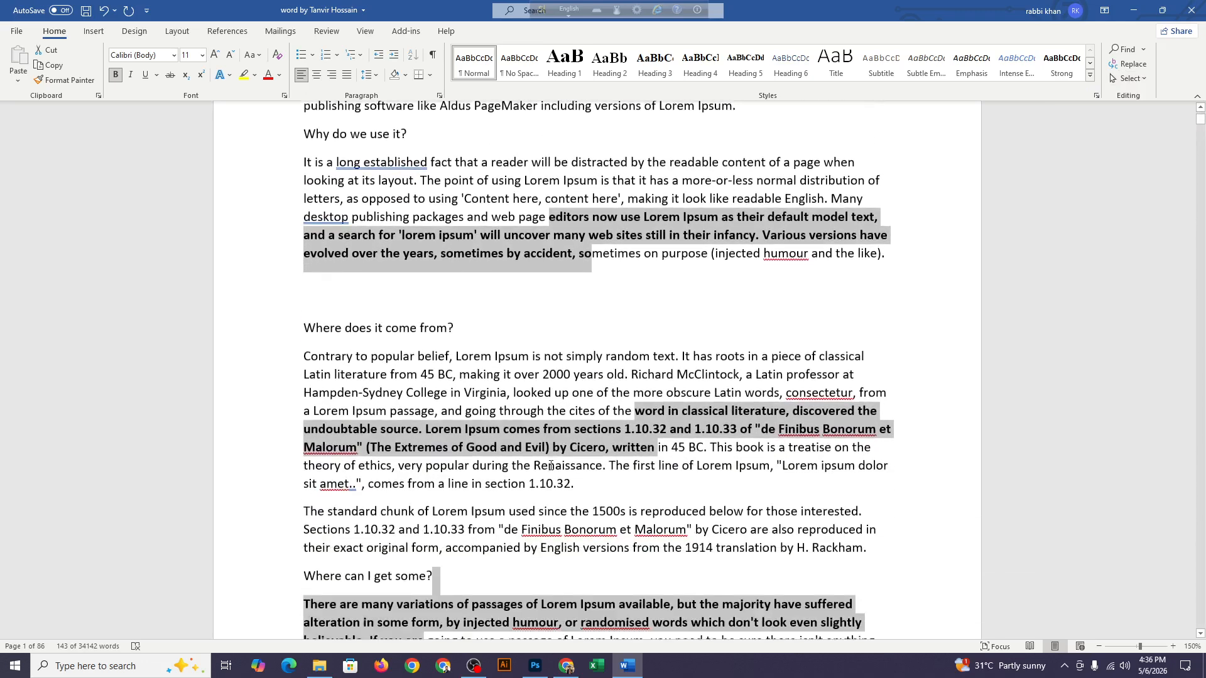
scroll(551, 466, "down", 1)
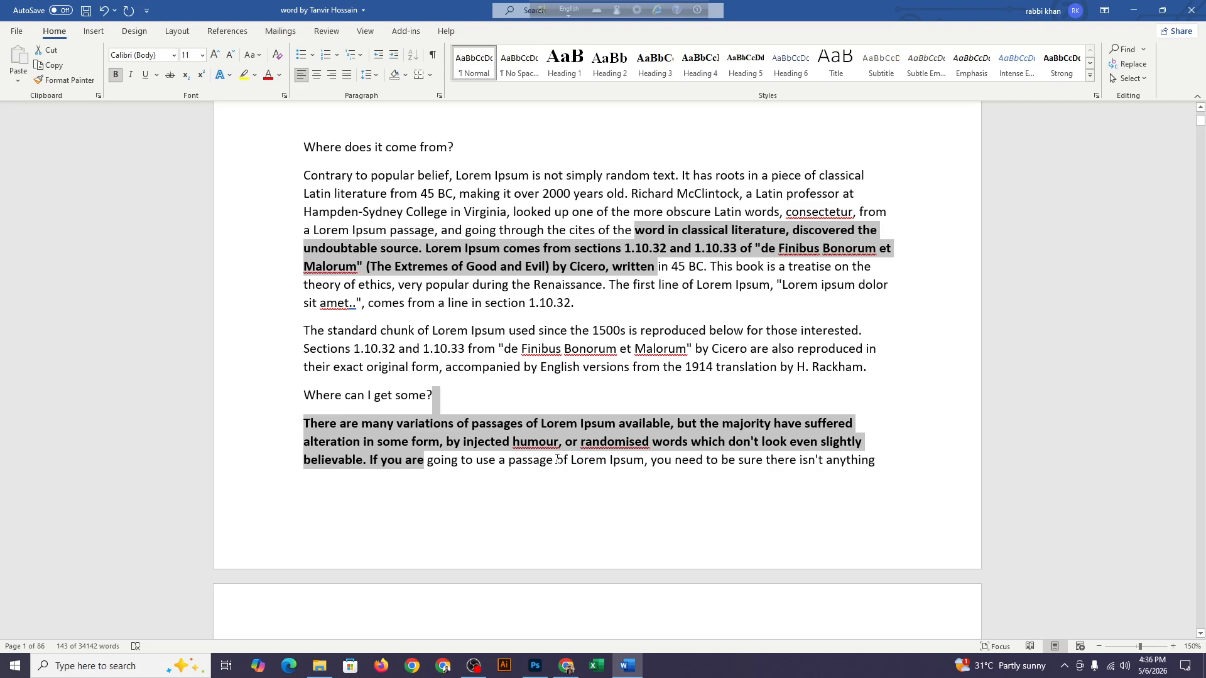
left_click_drag(304, 423, 414, 470)
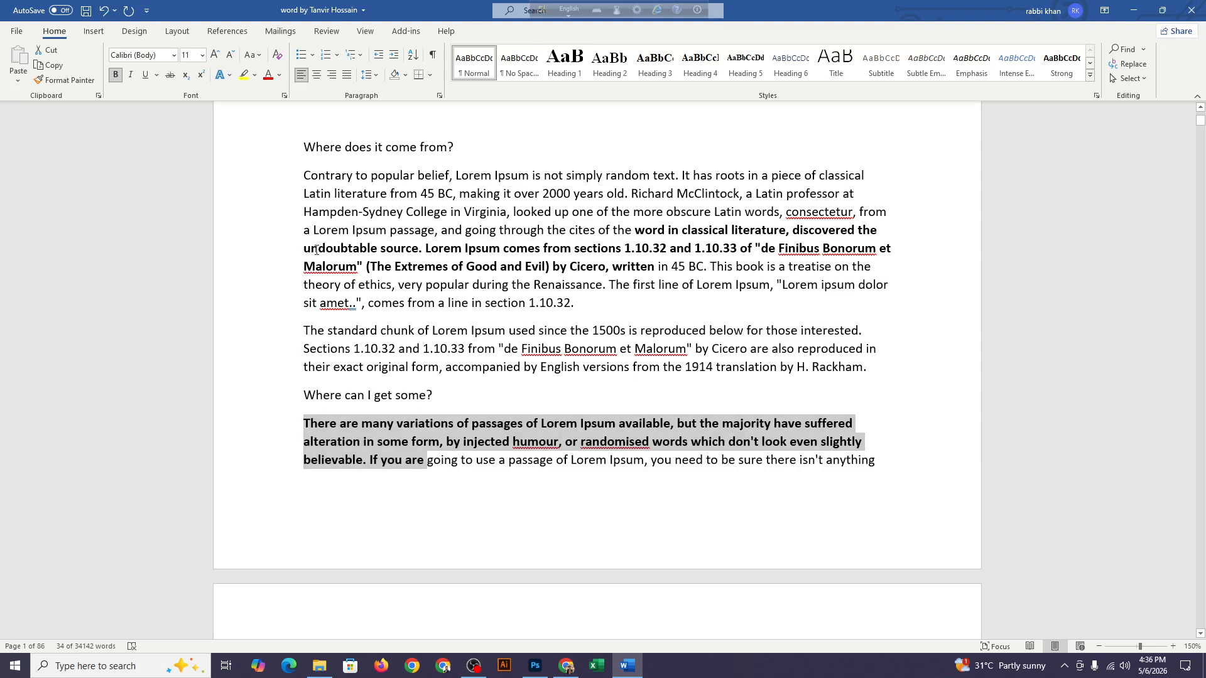
left_click_drag(305, 250, 657, 270)
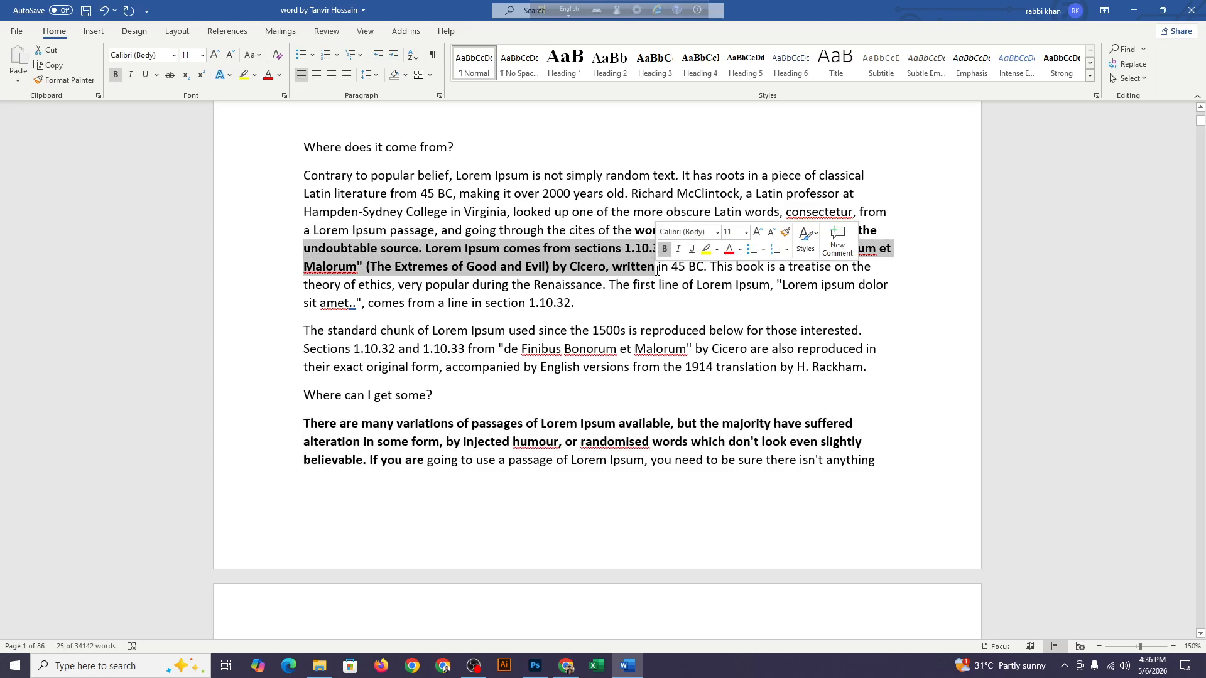
left_click(383, 441)
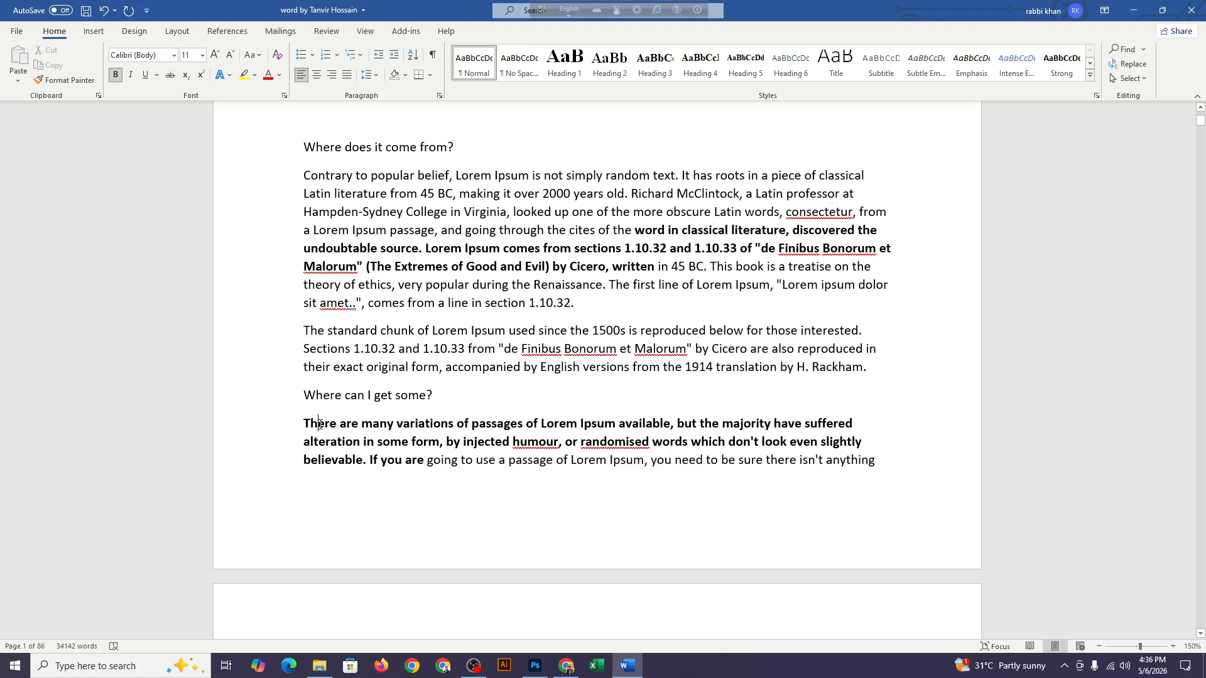
Select the bold word "There" below the "Where can I get some?" heading and extend the selection to all text with similar formatting
double_click(319, 425)
left_click(1140, 79)
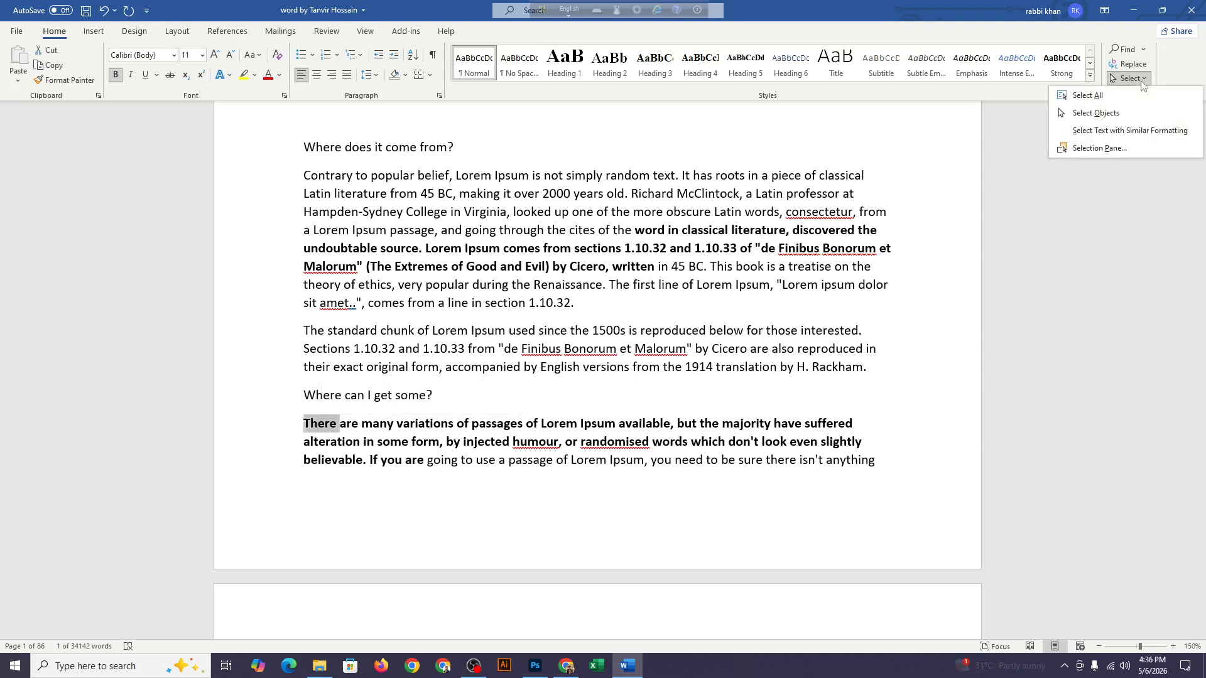
left_click(1109, 131)
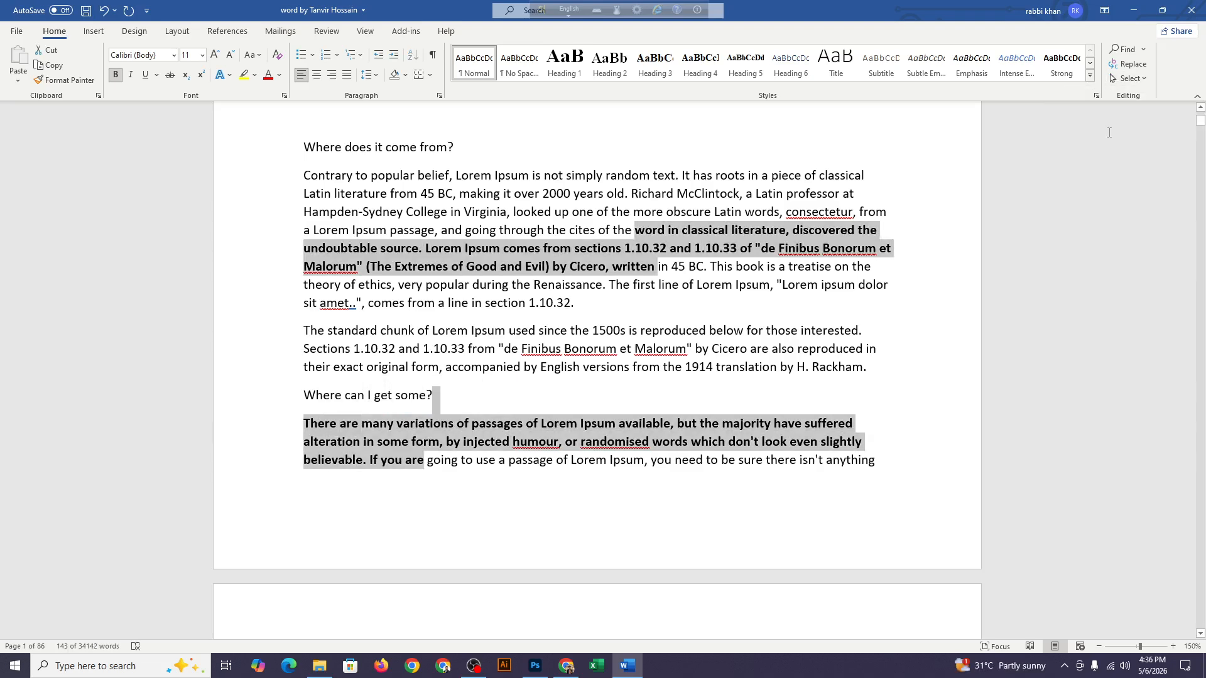
scroll(803, 305, "up", 10)
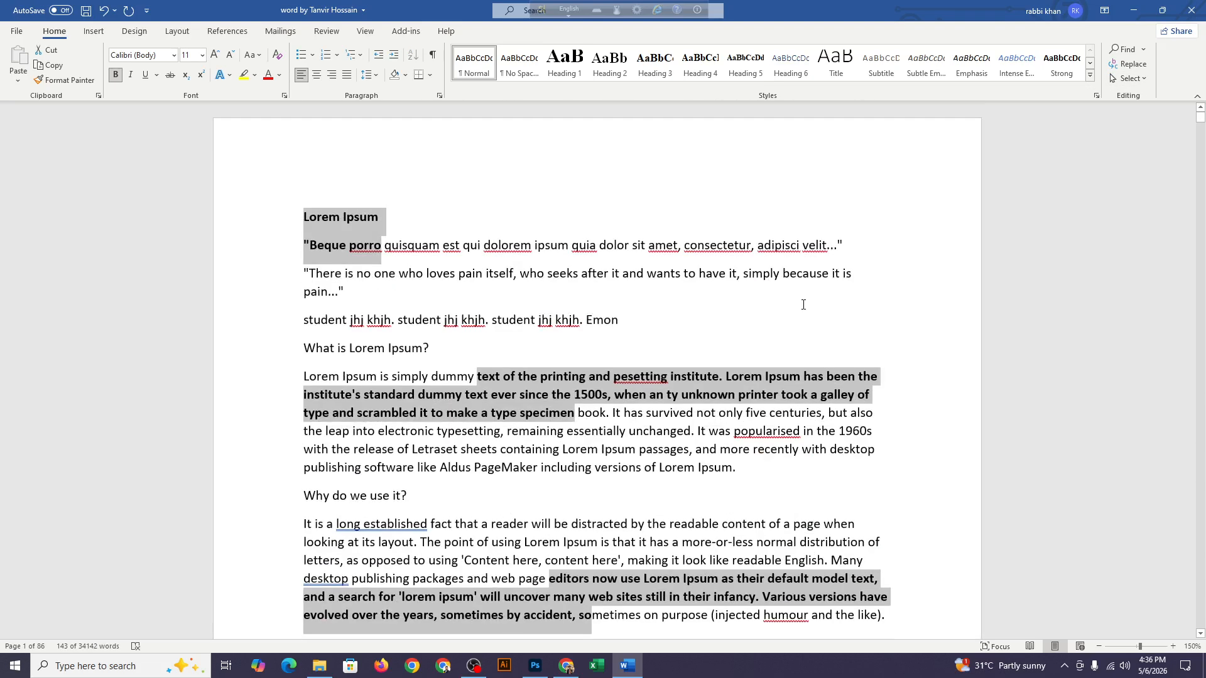